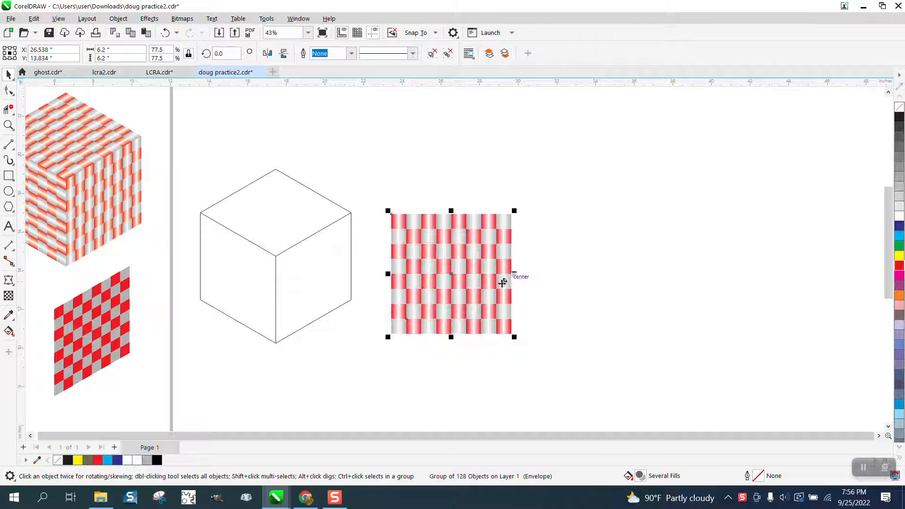
- Move the red-and-grey checkered group so it overlaps the right face of the wireframe cube
left_click_drag(474, 268, 444, 283)
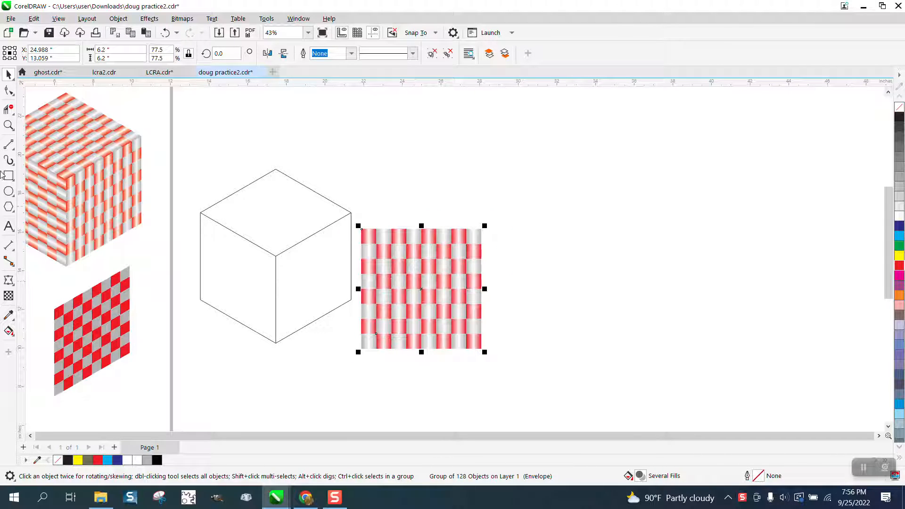
left_click(8, 280)
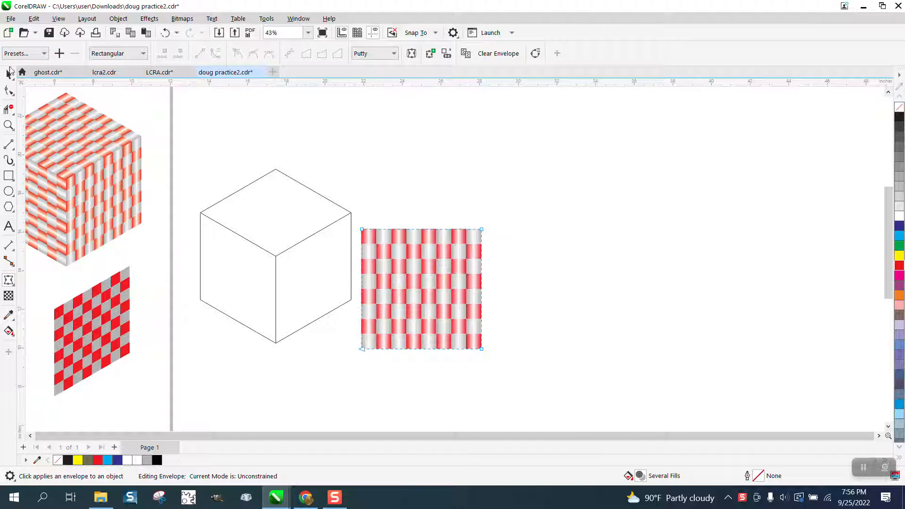
left_click(9, 74)
left_click_drag(417, 271, 343, 296)
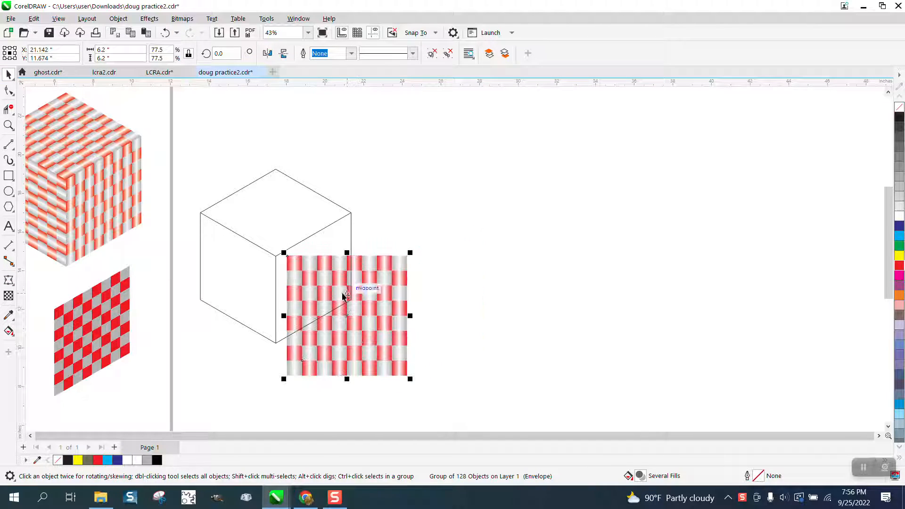
- Try to warp the checkered group with the Envelope tool by fitting its four corners to the cube's right face
left_click(8, 280)
left_click_drag(287, 257, 276, 256)
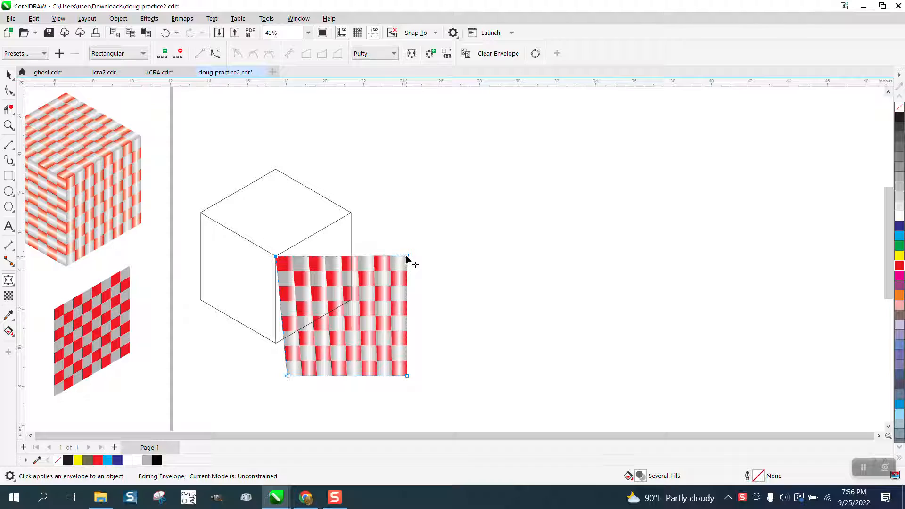
left_click_drag(406, 257, 351, 214)
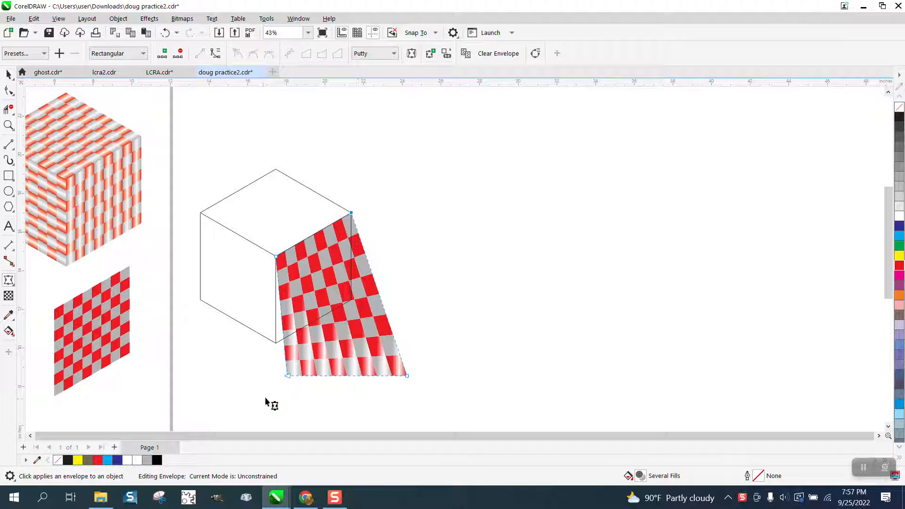
left_click_drag(287, 375, 276, 344)
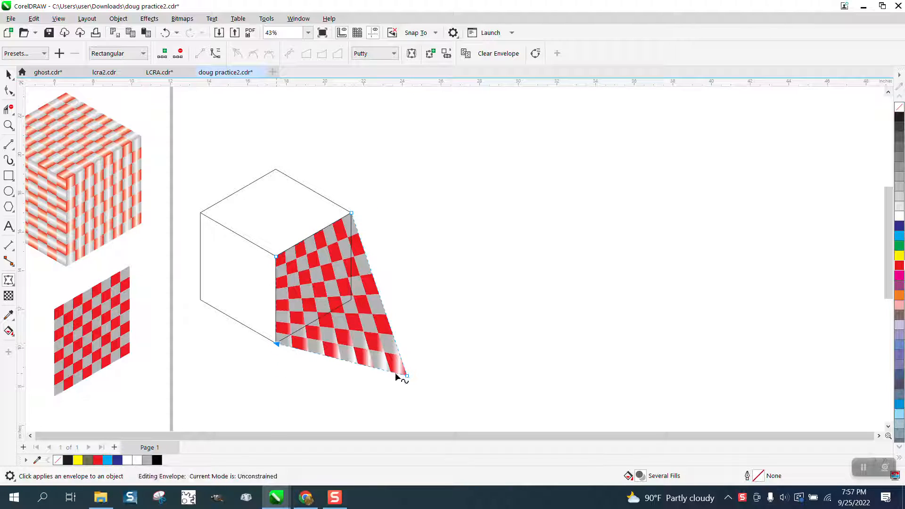
left_click_drag(406, 376, 351, 300)
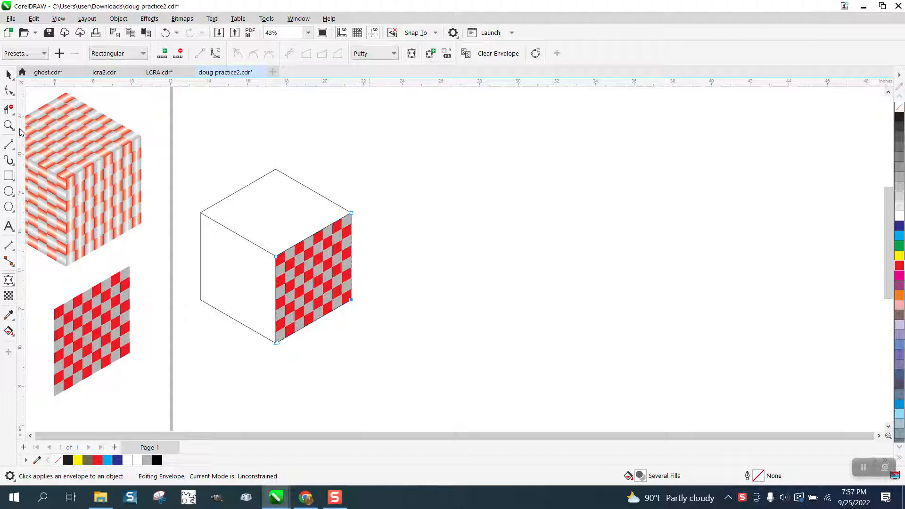
- Undo the envelope corner edits and the last move of the checkered group
left_click(168, 32)
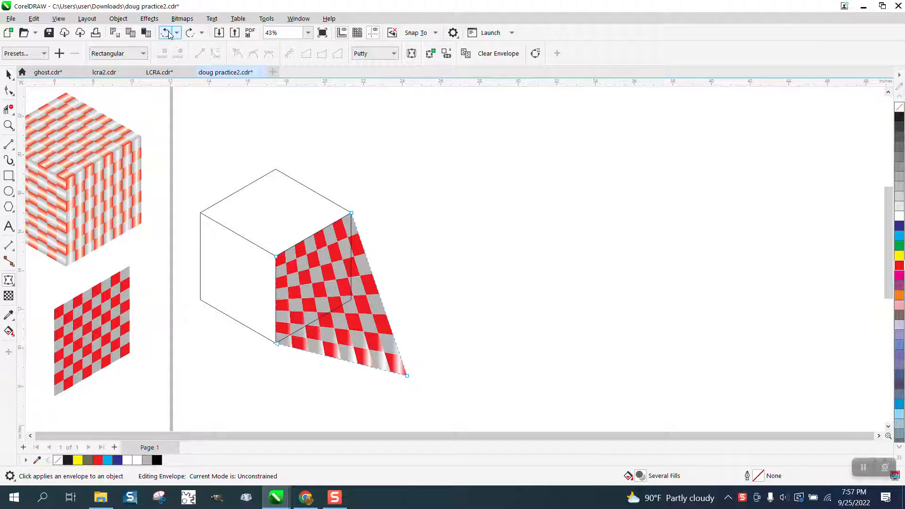
left_click(169, 32)
left_click(168, 32)
left_click(169, 32)
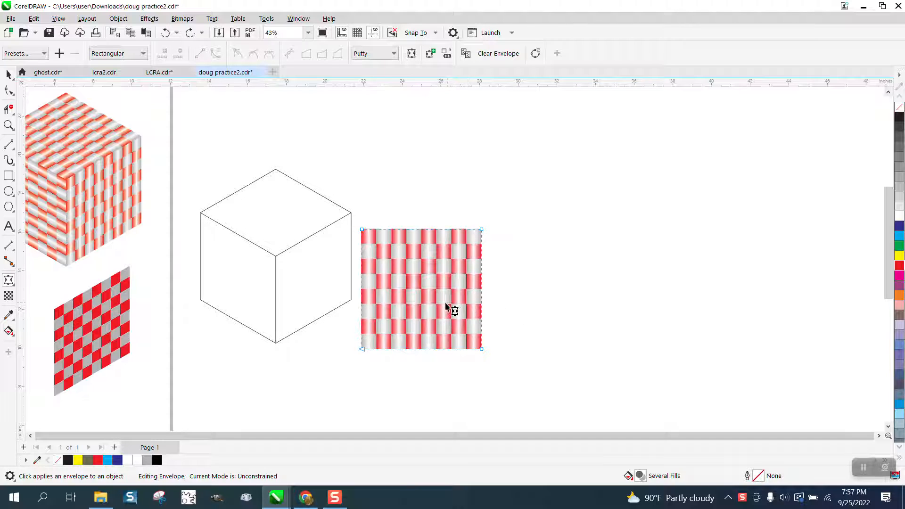
- Convert the checkered group to a 300 dpi RGB Color (24-bit) bitmap with anti-aliasing and a transparent background
scroll(450, 304, "down", 1)
left_click(9, 125)
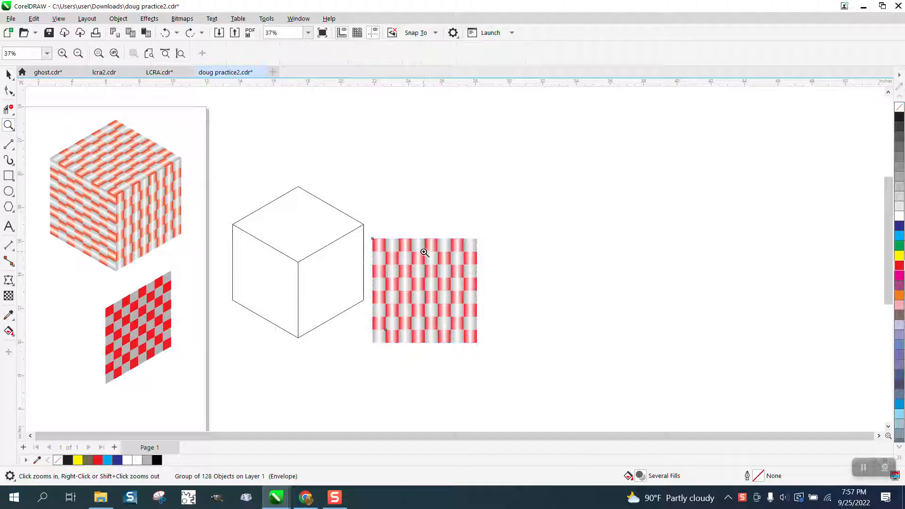
left_click_drag(377, 238, 535, 353)
scroll(430, 335, "down", 3)
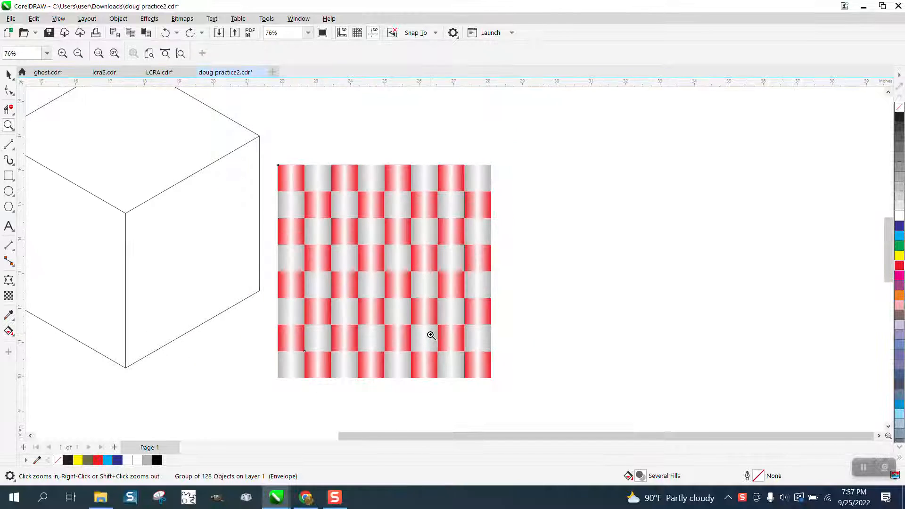
left_click(8, 74)
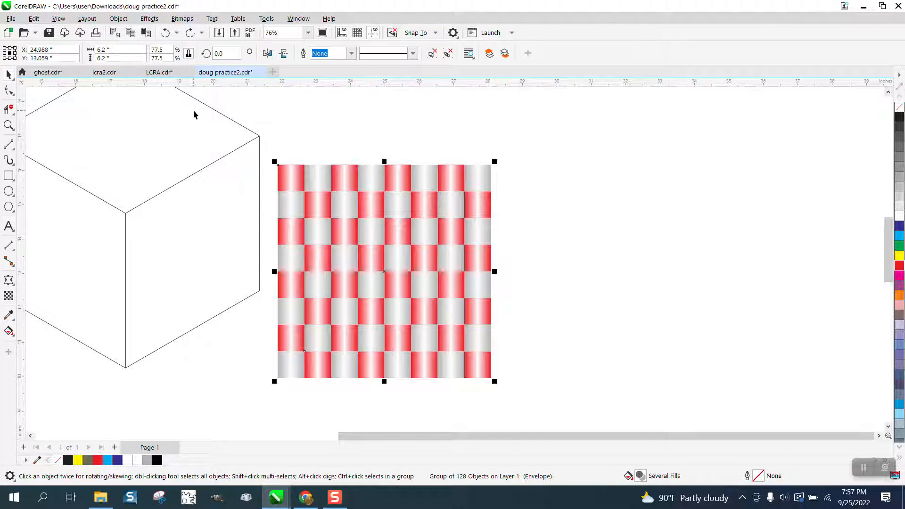
left_click(182, 19)
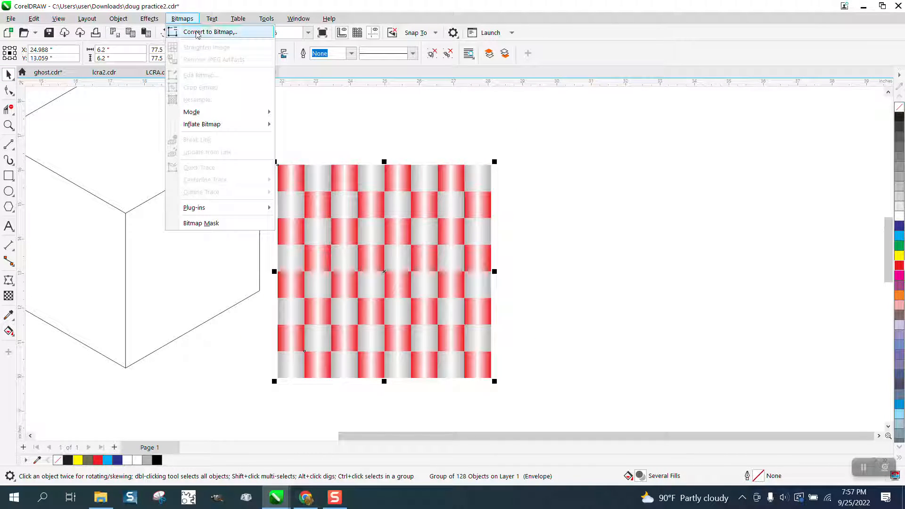
left_click(198, 33)
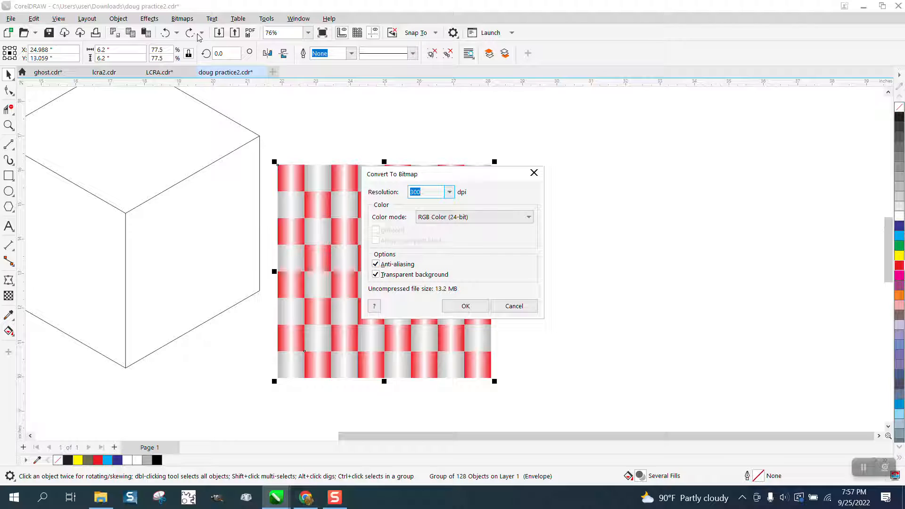
left_click(465, 306)
- Move the bitmap over the cube's right face and delete the four midpoint nodes of its envelope
left_click_drag(372, 277, 289, 296)
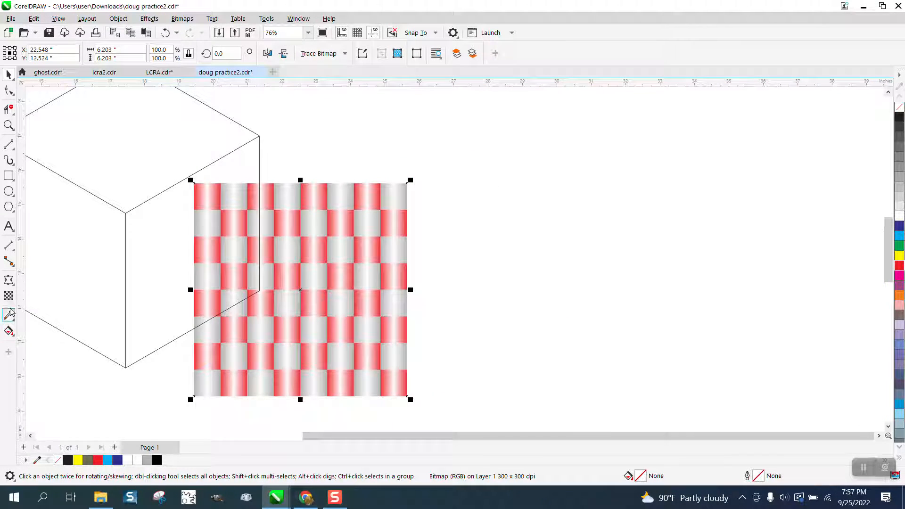
left_click(8, 280)
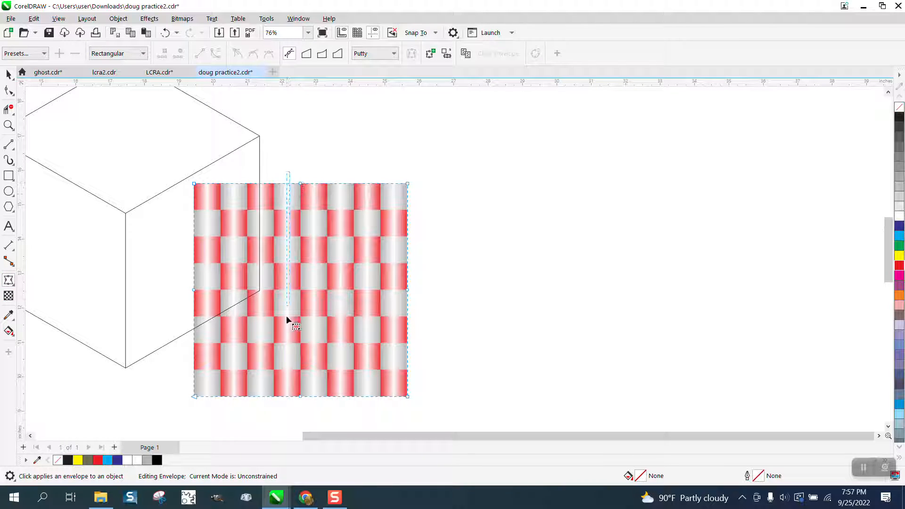
left_click_drag(308, 404, 316, 411)
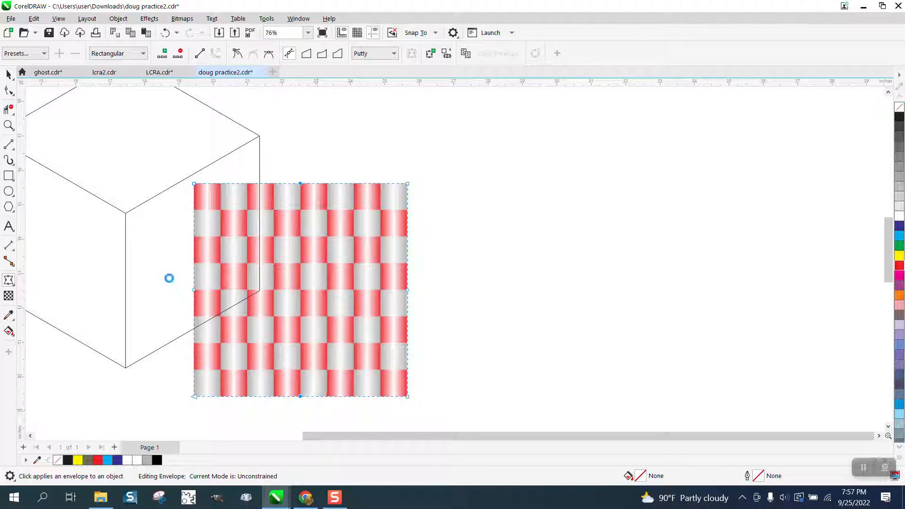
left_click_drag(167, 274, 452, 311)
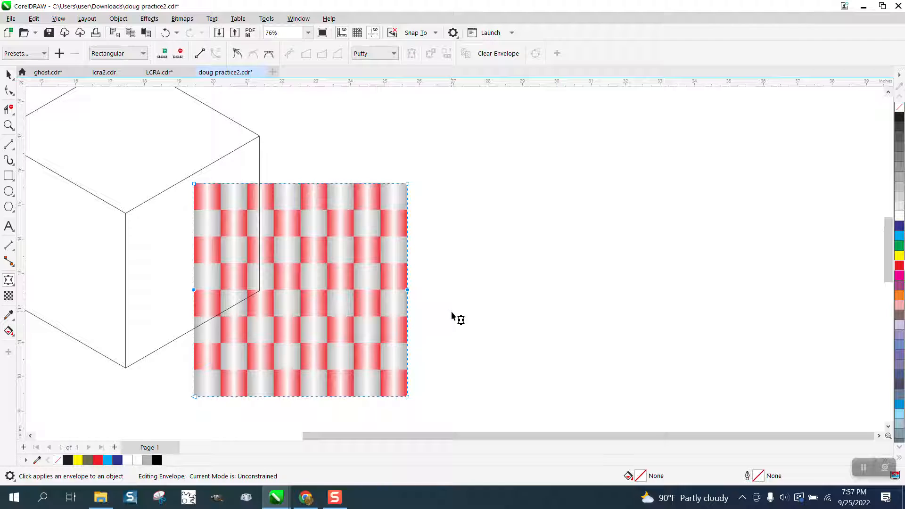
left_click(178, 54)
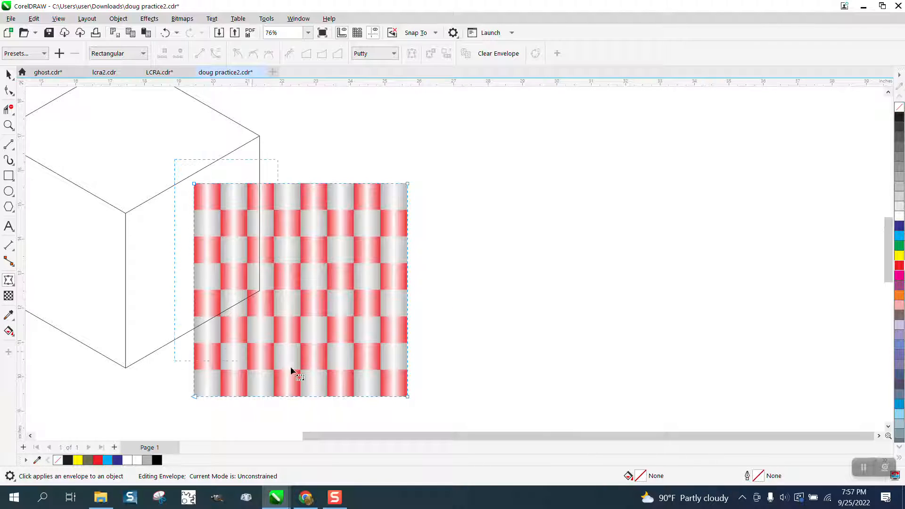
- Convert the envelope's segments to straight lines and try to move its upper-left corner onto the cube's central vertex
left_click_drag(432, 403, 433, 404)
right_click(407, 397)
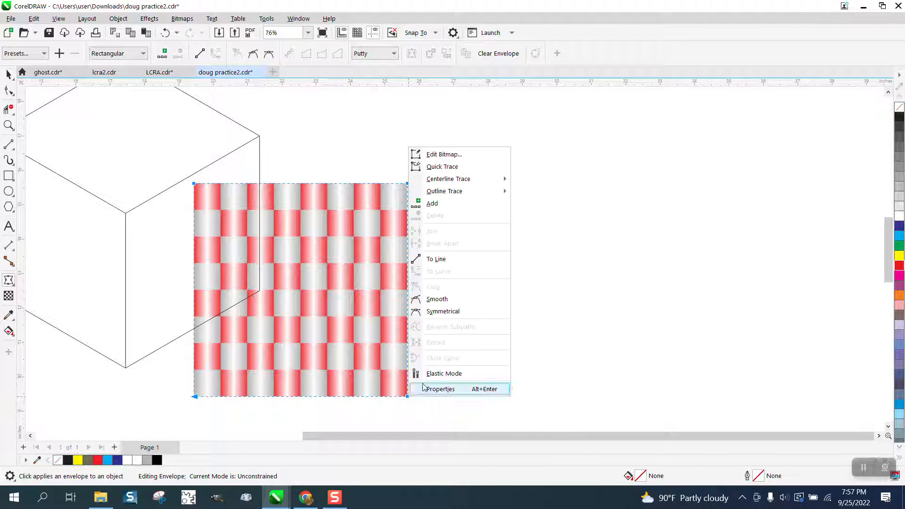
left_click(452, 263)
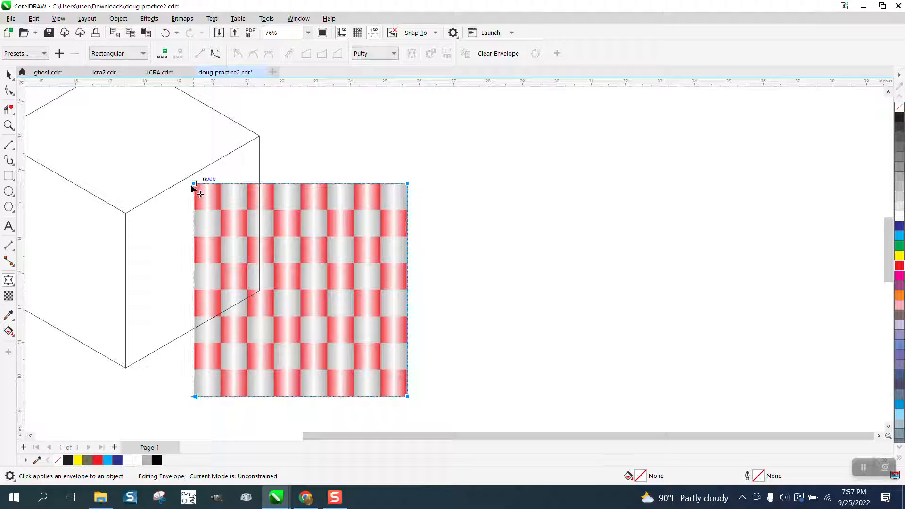
left_click_drag(194, 184, 126, 214)
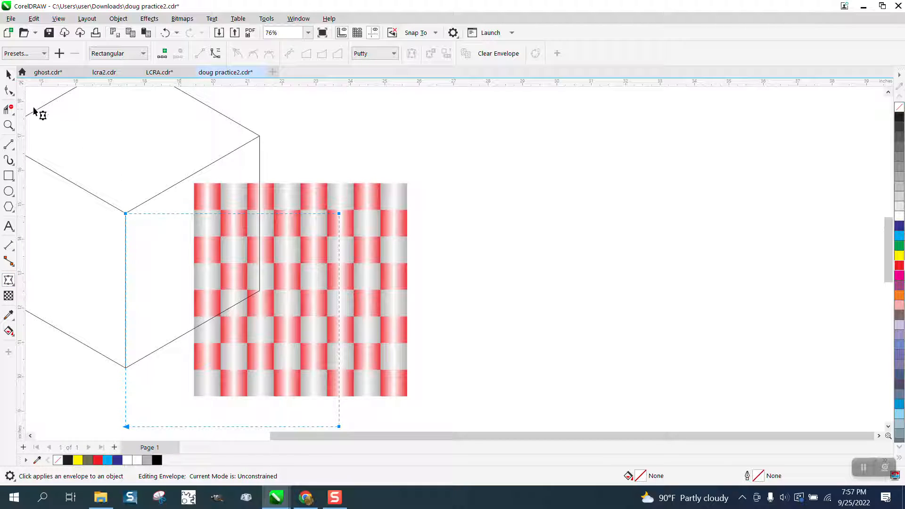
- Try twice to delete the bitmap with the displaced envelope, undoing each deletion
left_click(10, 76)
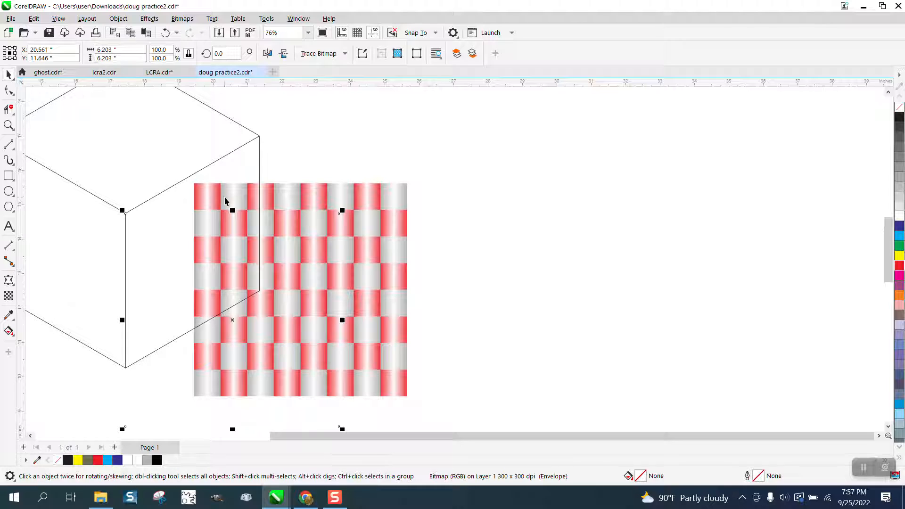
key("Delete")
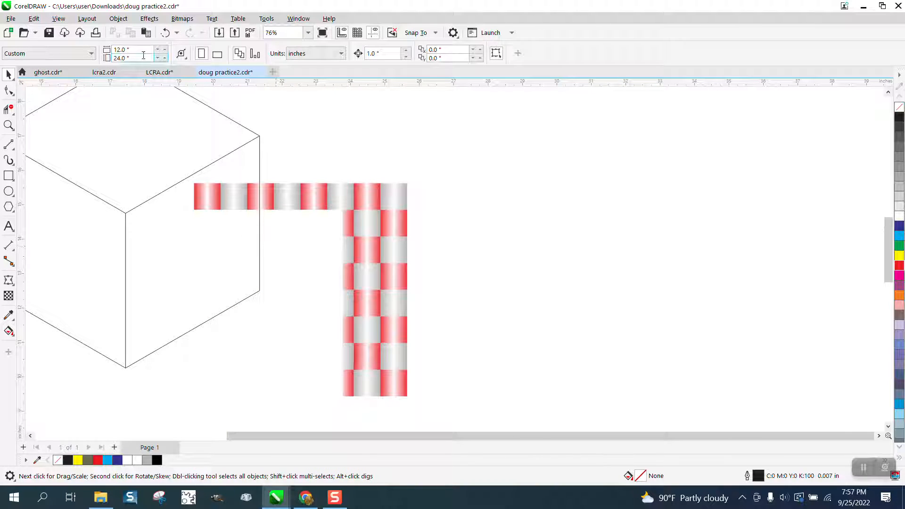
left_click(165, 32)
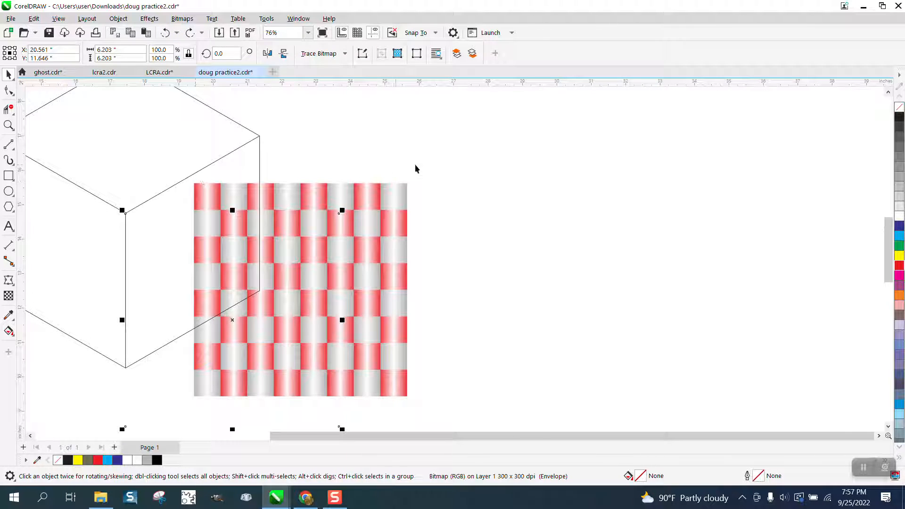
scroll(455, 396, "down", 2)
left_click(185, 413)
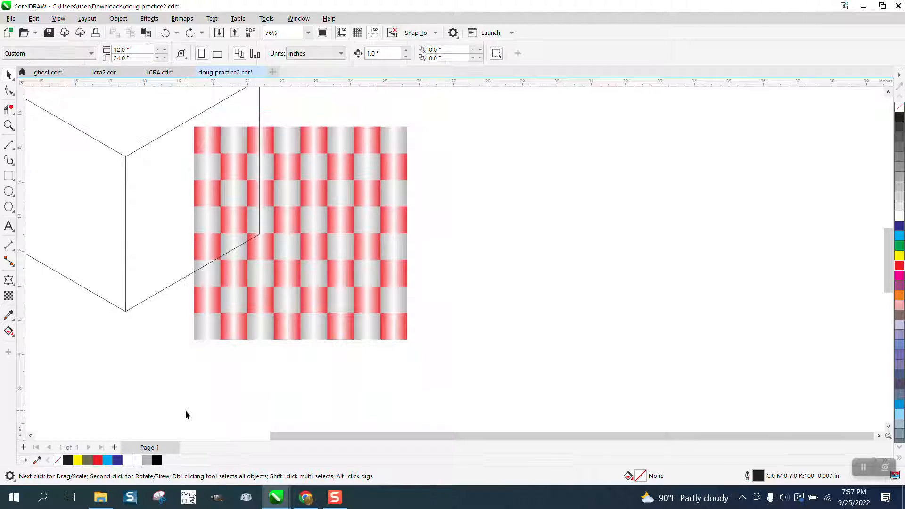
left_click(158, 330)
key("Delete")
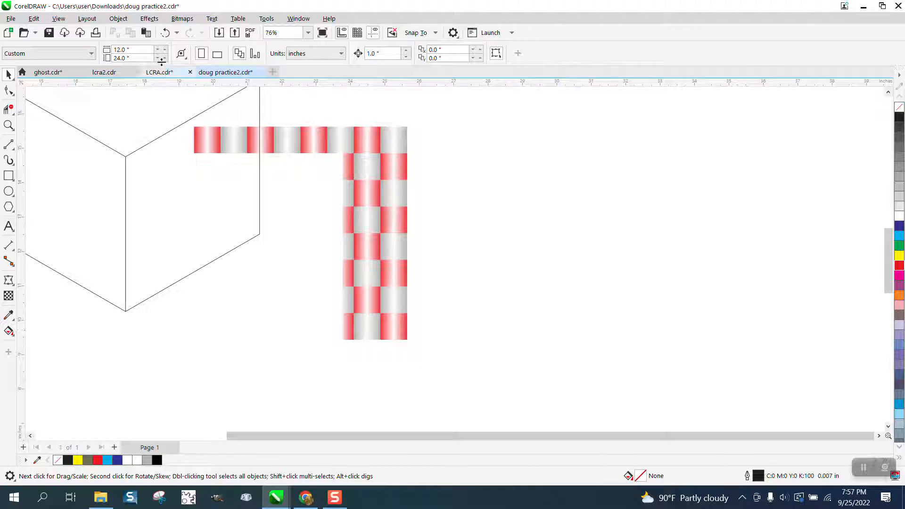
left_click(165, 32)
- Reselect the displaced bitmap and undo the shift of its envelope
left_click(455, 194)
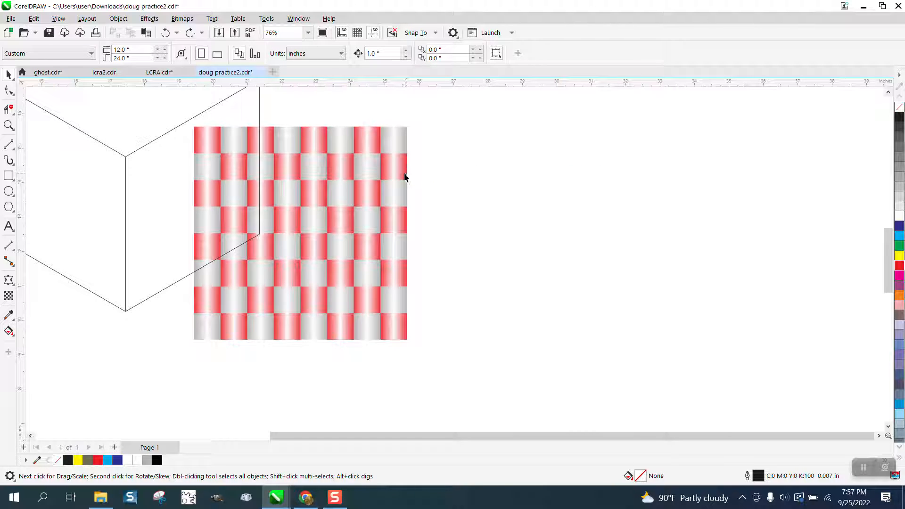
left_click(298, 189)
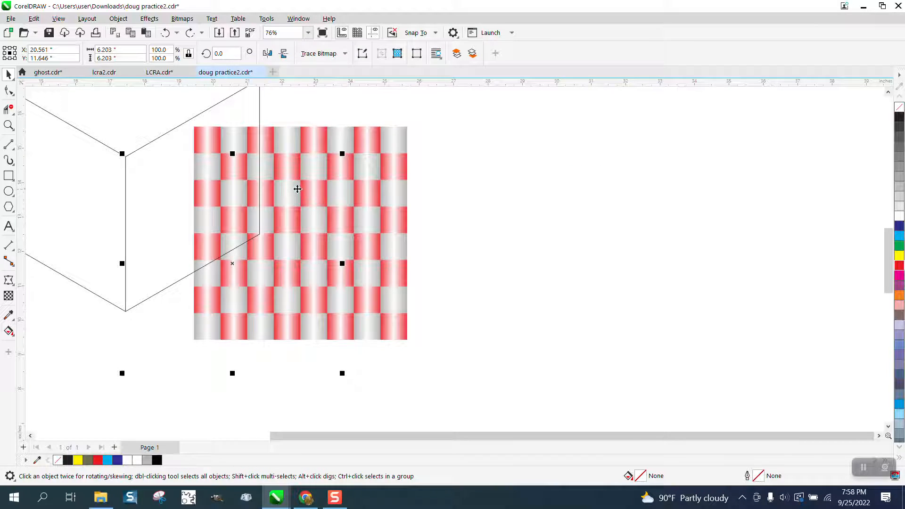
left_click(231, 262)
left_click(428, 136)
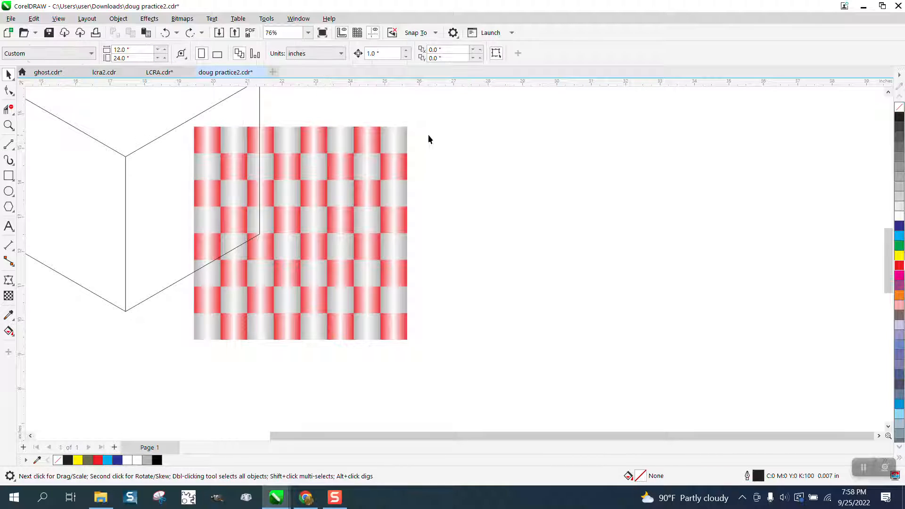
left_click_drag(443, 106, 174, 379)
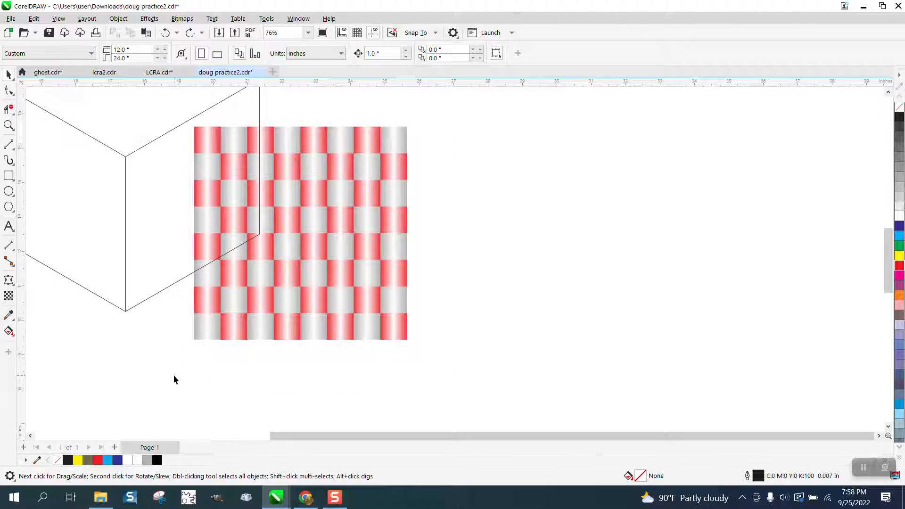
left_click(306, 283)
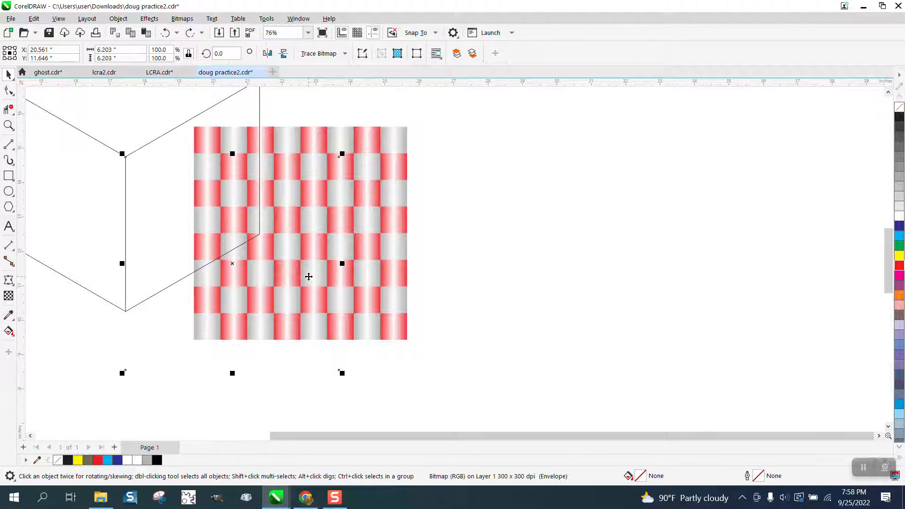
left_click(165, 31)
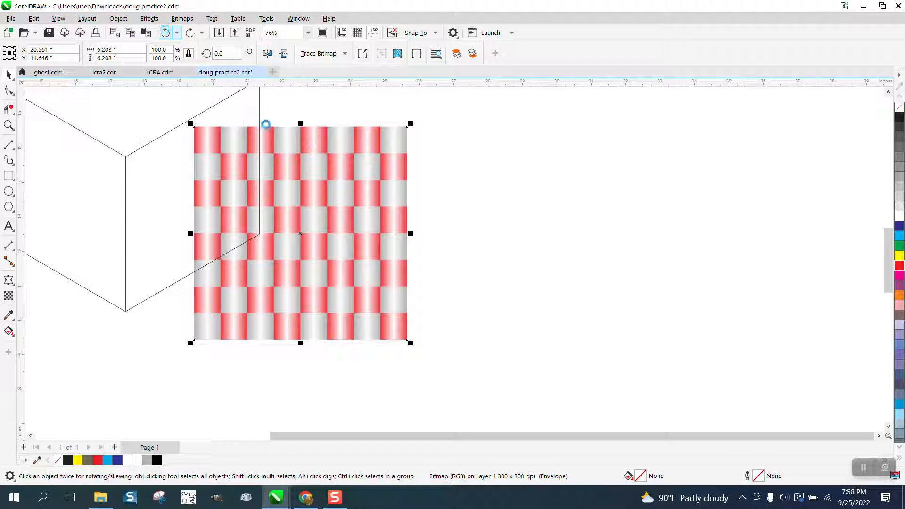
- Move the bitmap closer to the cube's central edge and convert all its envelope segments to straight lines
left_click_drag(312, 184, 277, 218)
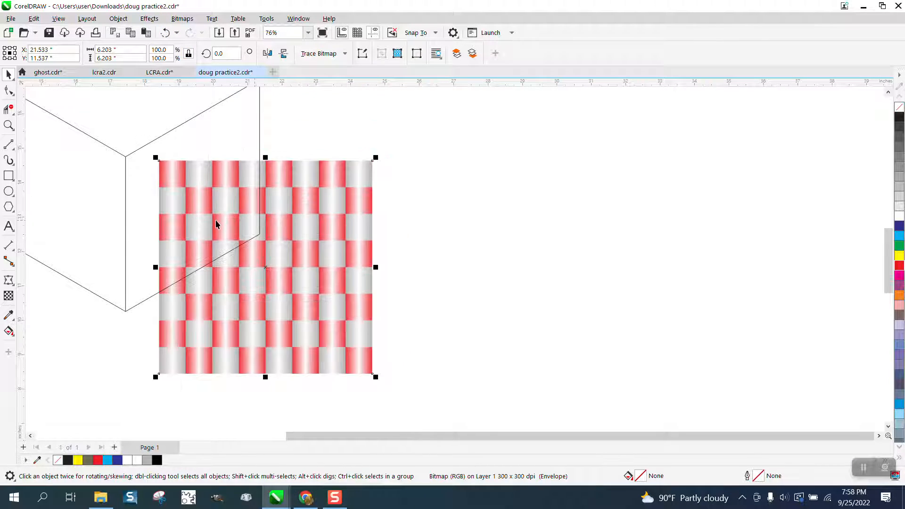
left_click(8, 280)
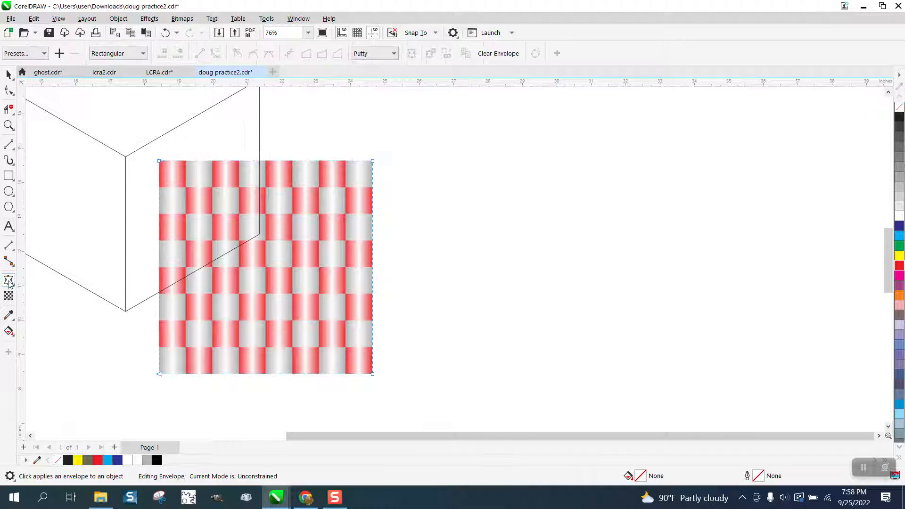
mouse_move(160, 161)
left_mouse_down()
mouse_move(128, 155)
mouse_move(185, 167)
mouse_move(159, 162)
left_mouse_up()
left_click_drag(141, 134, 373, 377)
right_click(373, 375)
left_click(405, 239)
- Fit the checkered bitmap's envelope to the cube's right face by moving its four corner nodes onto the face's vertices
left_click_drag(161, 162, 128, 161)
left_click_drag(159, 161, 125, 157)
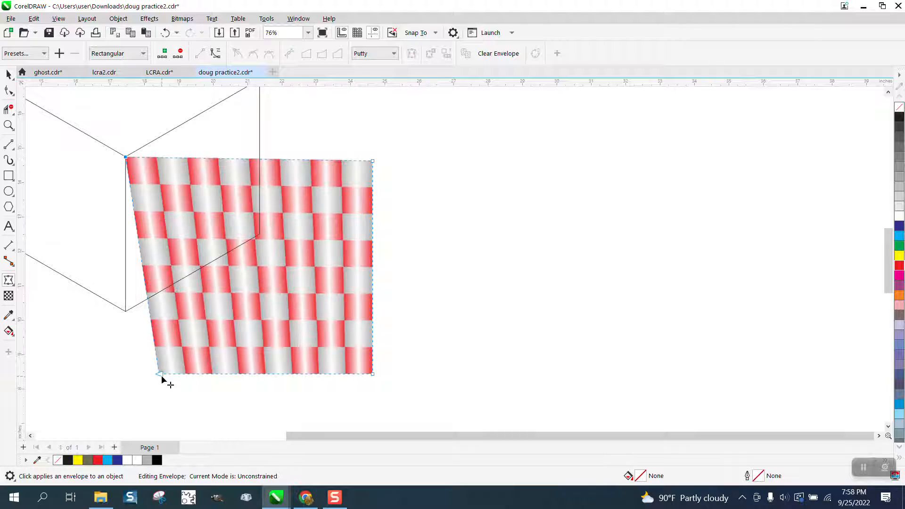
left_click_drag(159, 374, 126, 312)
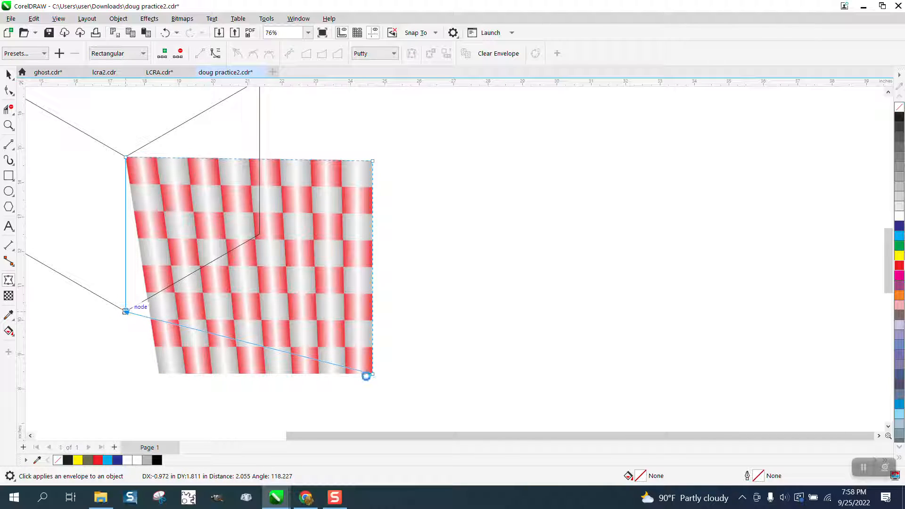
left_click_drag(372, 162, 260, 92)
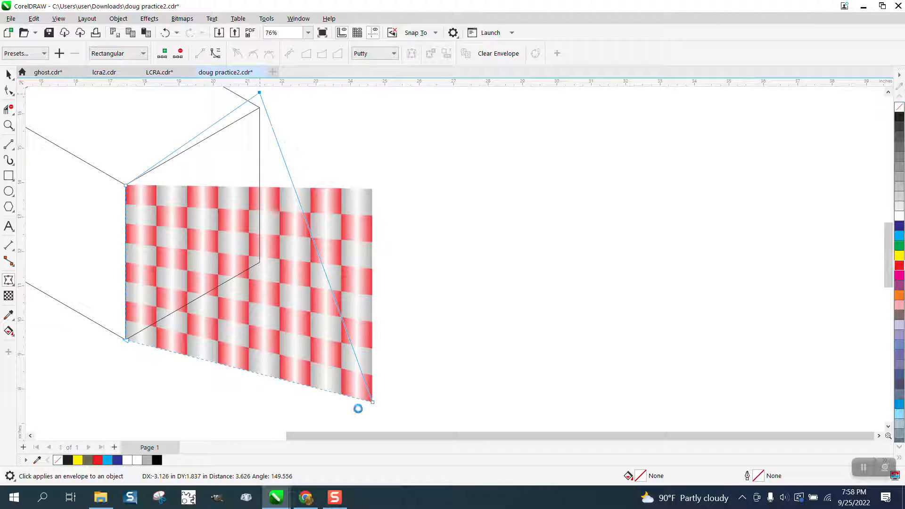
left_click_drag(372, 407, 259, 262)
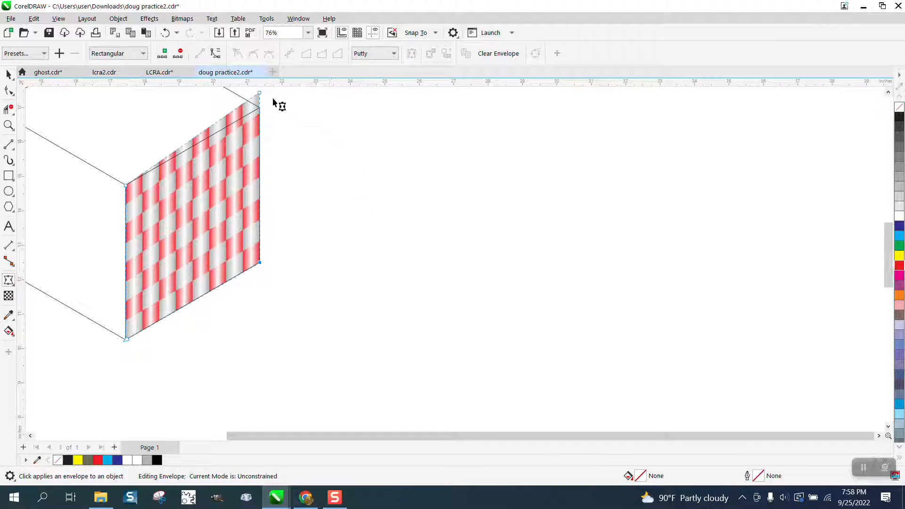
left_click_drag(262, 93, 260, 108)
scroll(405, 216, "down", 1)
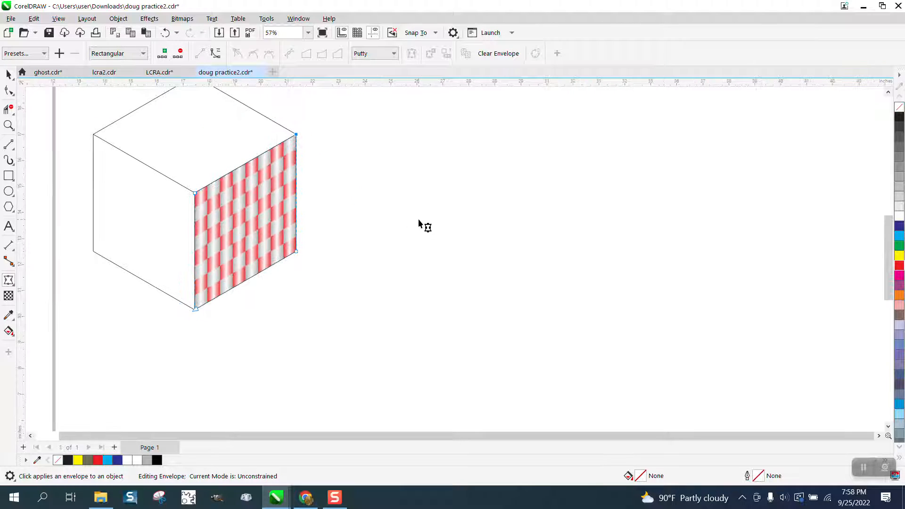
- Move the wireframe cube off the warped bitmap to empty space on its right, centred at about X 38.7, Y 14.5 inches
left_click(10, 74)
scroll(367, 215, "down", 2)
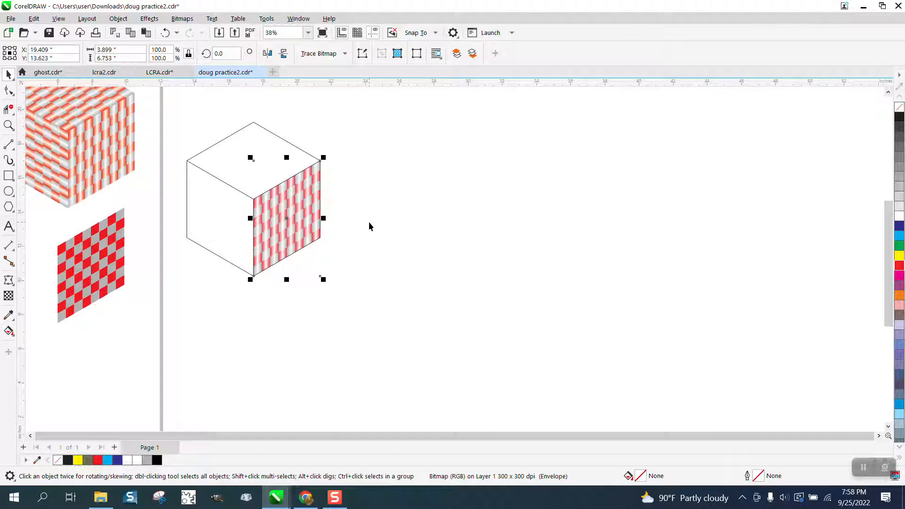
left_click(283, 209, "alt")
left_click_drag(235, 165, 597, 169)
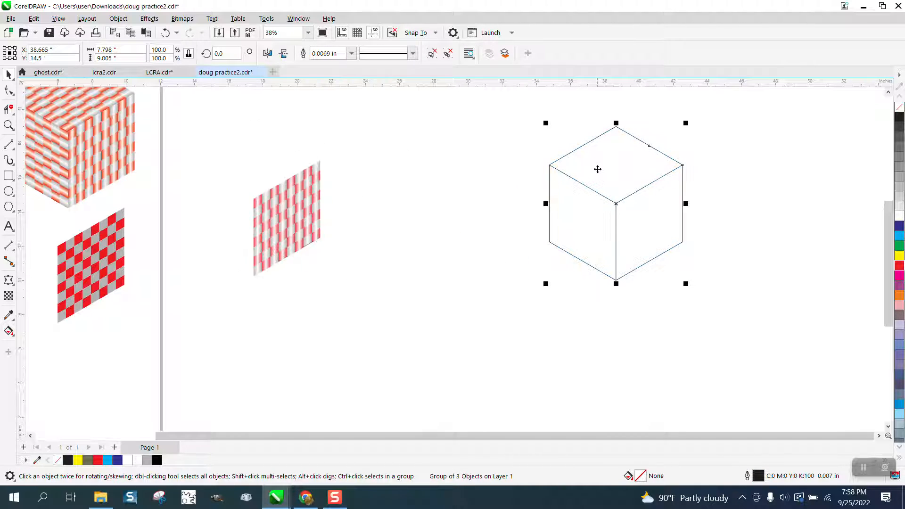
- Set the warped bitmap's rotation centre at its lower-left corner and rotate a copy by 60 degrees to form the left face
double_click(313, 206)
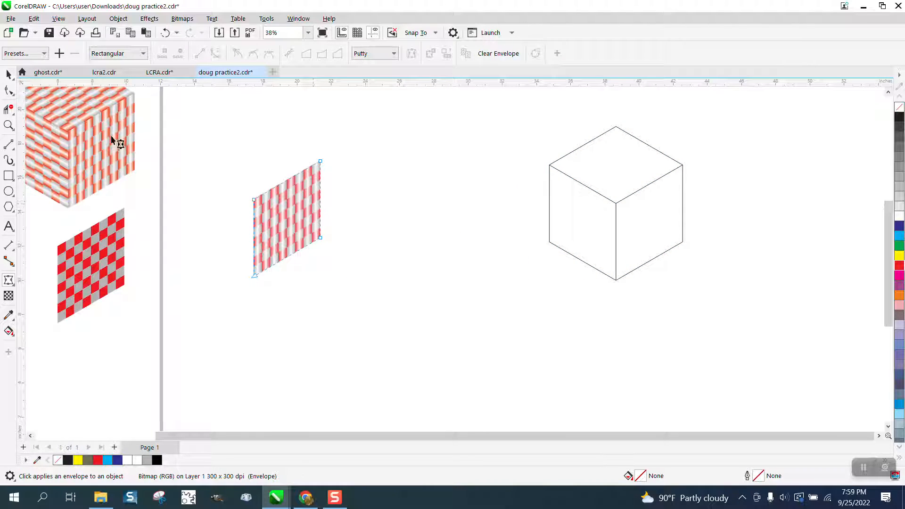
left_click(9, 74)
left_click(286, 218)
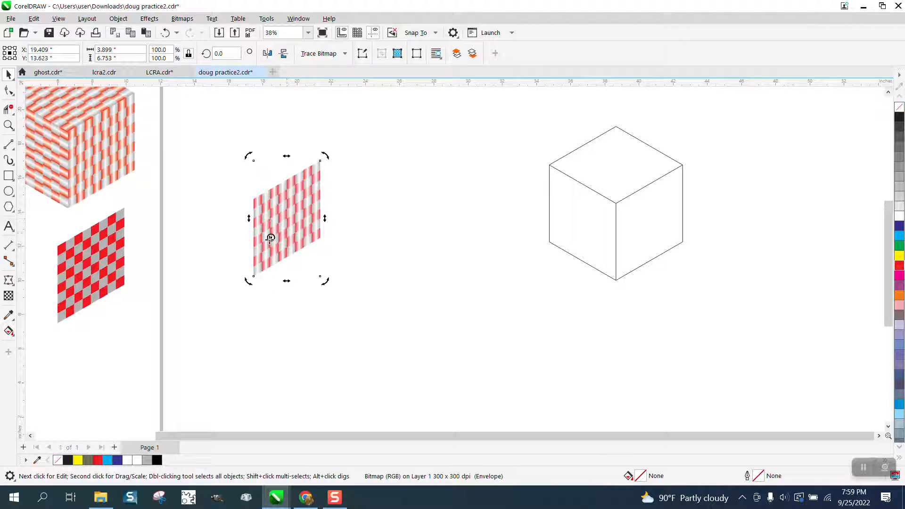
left_click_drag(270, 238, 253, 274)
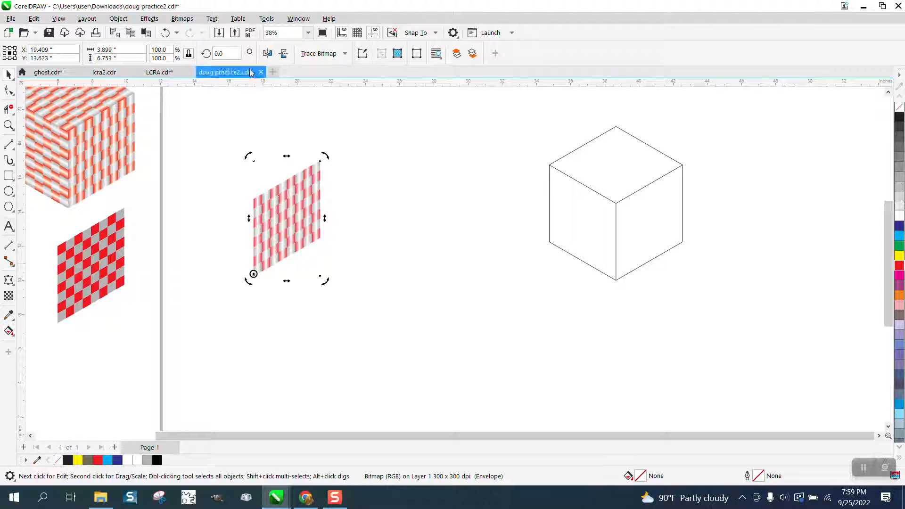
left_click(229, 54)
type("60")
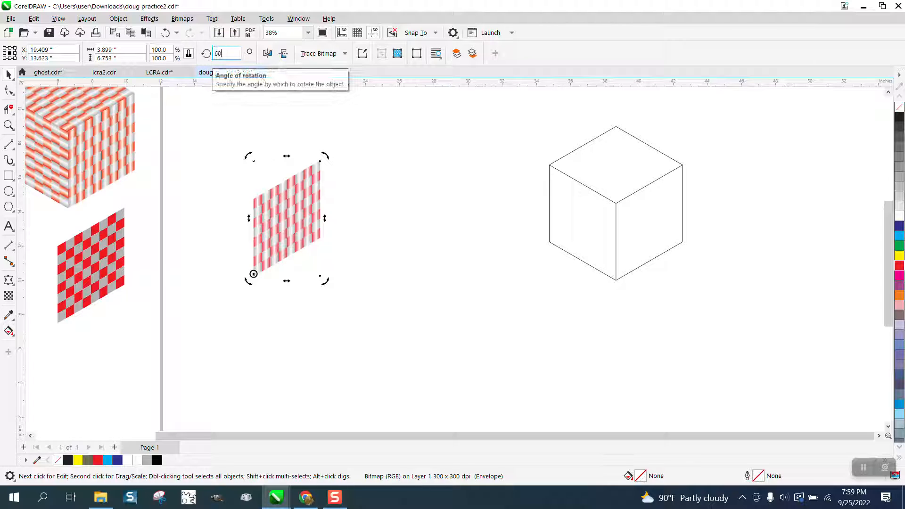
key("Return")
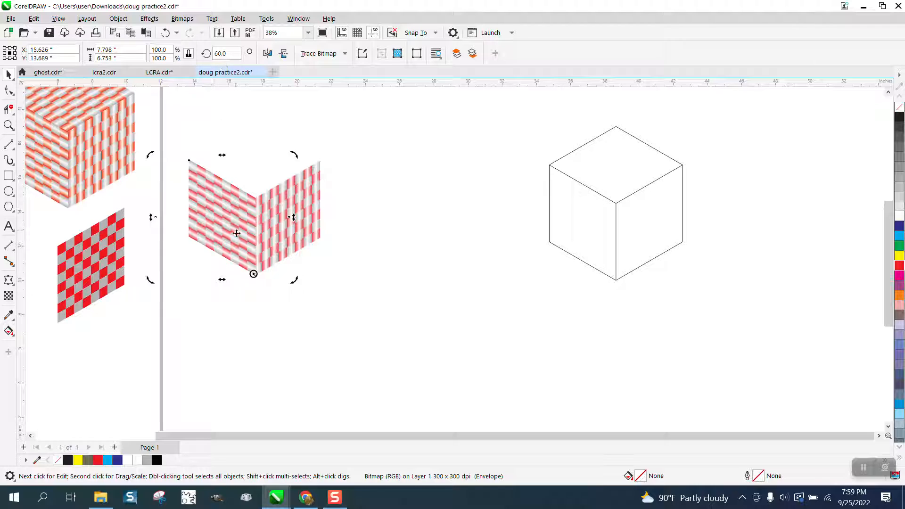
- Move the copy's rotation centre to the upper end of the shared edge and rotate another copy to form the top face
mouse_move(253, 274)
left_mouse_down()
mouse_move(249, 209)
mouse_move(276, 195)
mouse_move(255, 198)
left_mouse_up()
key("Return")
left_click(295, 189)
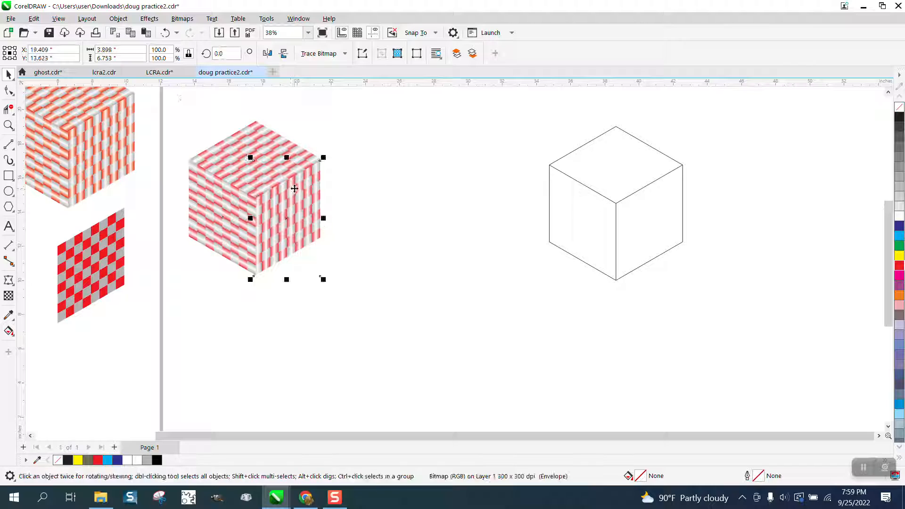
- Stretch the left face's bitmap to about 8.2 inches wide to adjust the seam along the cube's central vertical edge
left_click(7, 126)
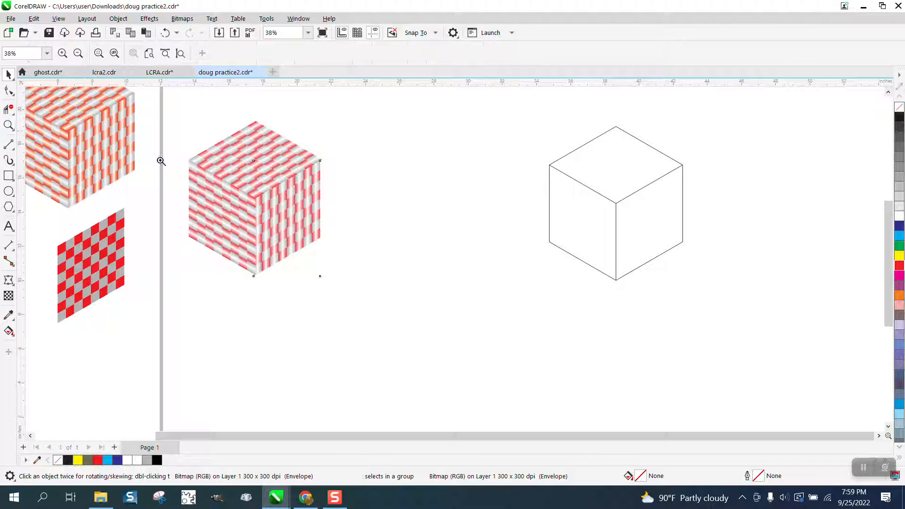
left_click_drag(202, 163, 338, 295)
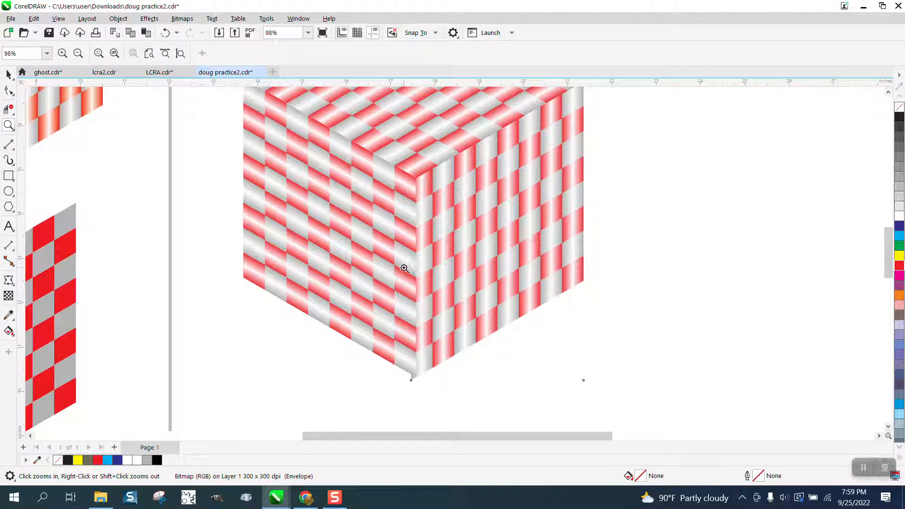
left_click(8, 74)
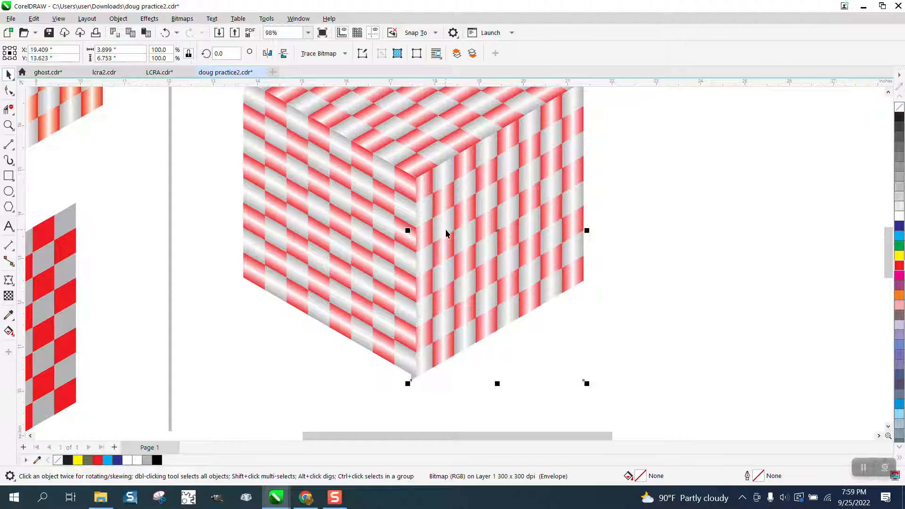
left_click_drag(447, 231, 392, 227)
left_click_drag(459, 230, 521, 216)
scroll(435, 215, "down", 3)
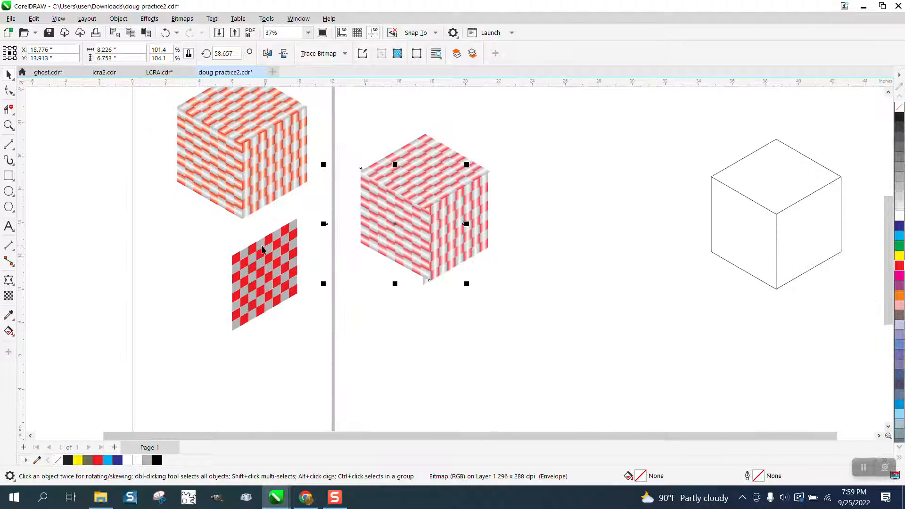
- Draw a square about 3.48 inches wide between the two cubes, fill it with red and remove its outline
scroll(262, 259, "down", 1)
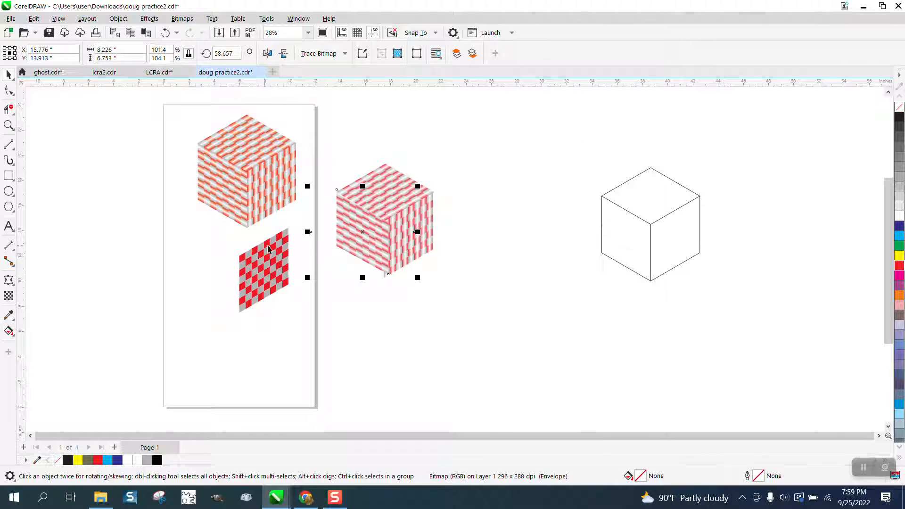
left_click(10, 177)
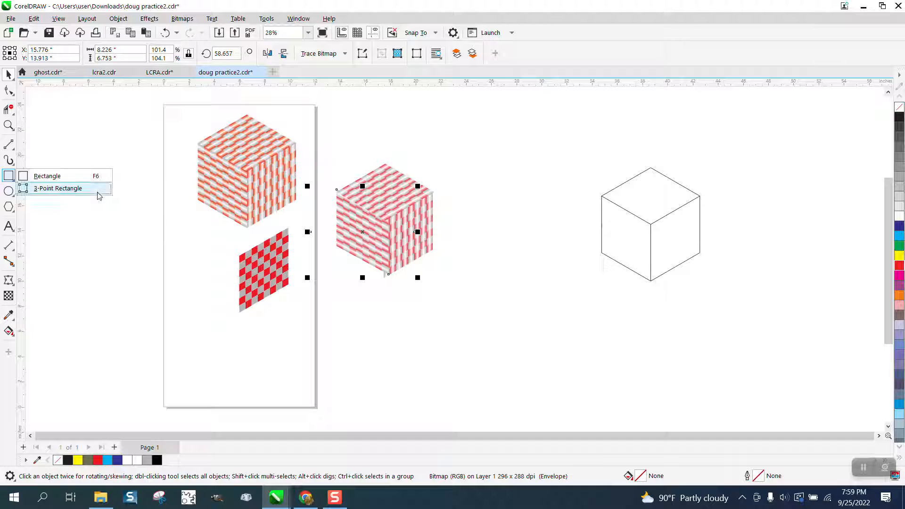
left_click(51, 180)
left_click_drag(488, 250, 532, 294)
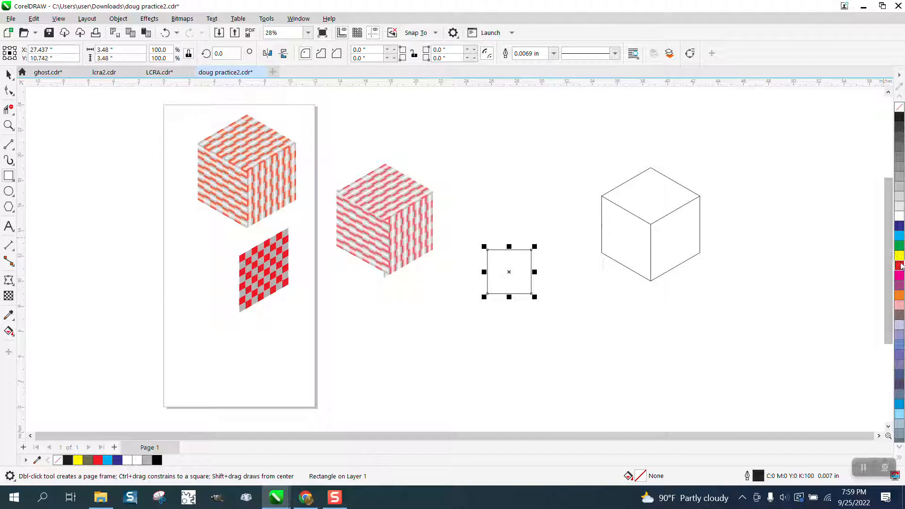
left_click(900, 265)
right_click(899, 107)
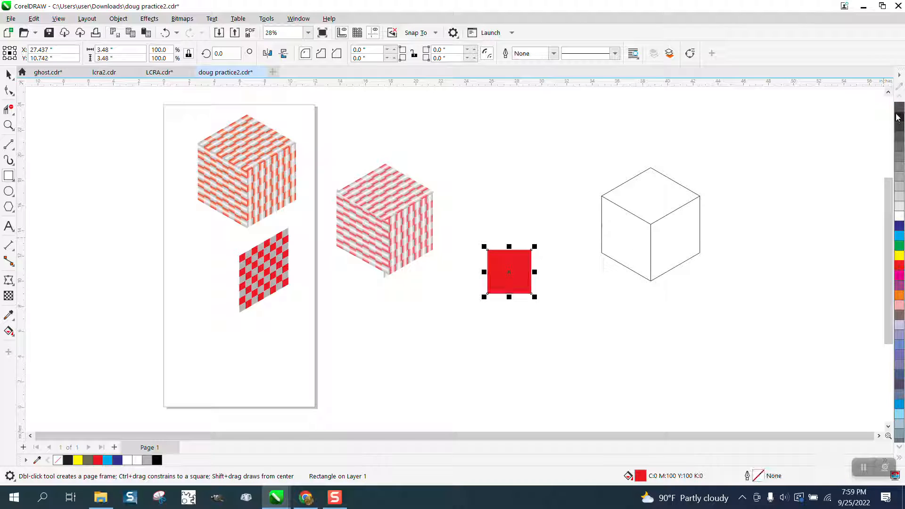
- Apply a linear fountain fill from the square's left edge to its right edge and set the end colour to red
left_click(9, 125)
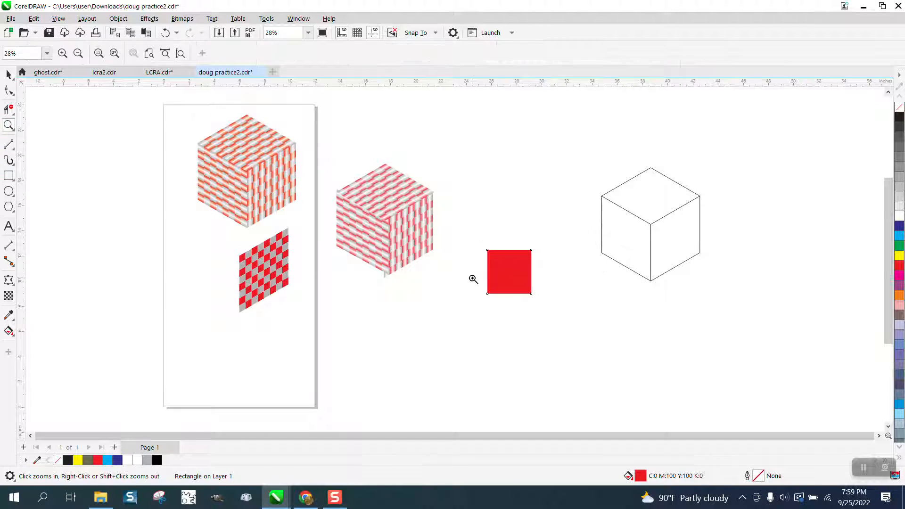
left_click_drag(559, 307, 589, 320)
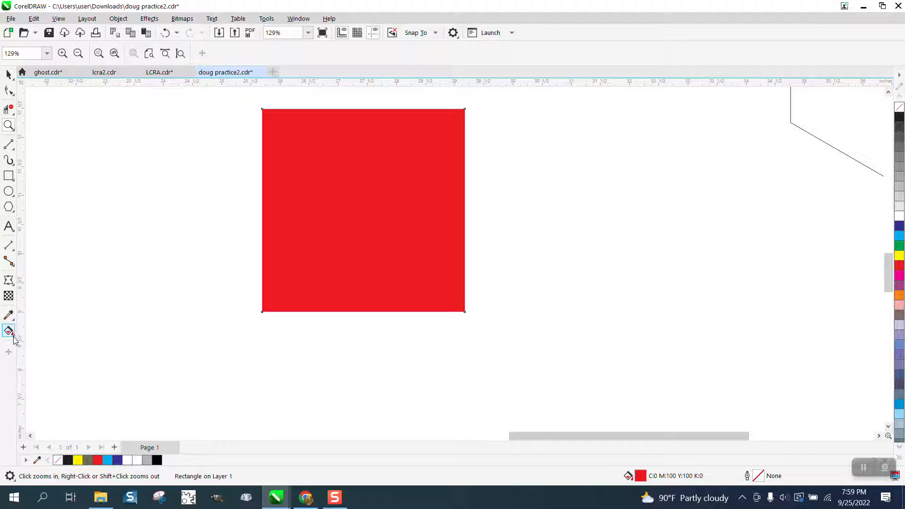
left_click(13, 335)
left_click(47, 330)
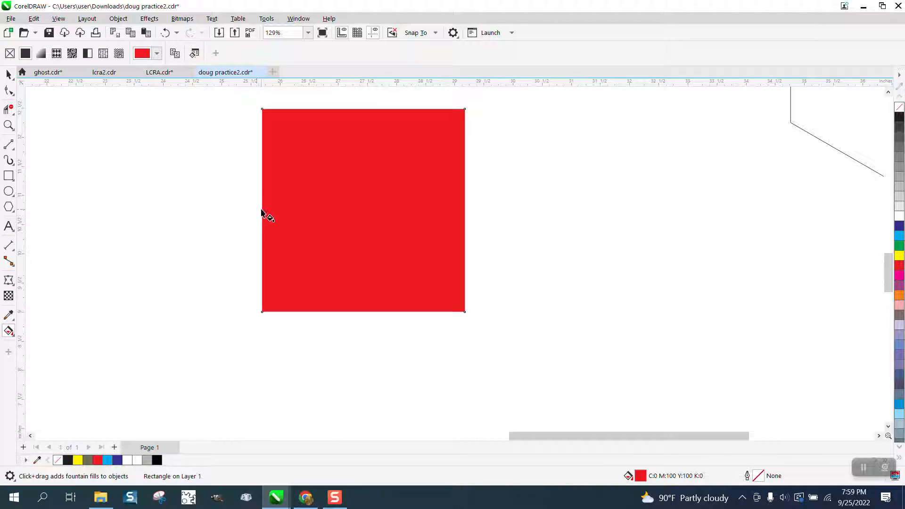
left_click_drag(262, 211, 465, 214)
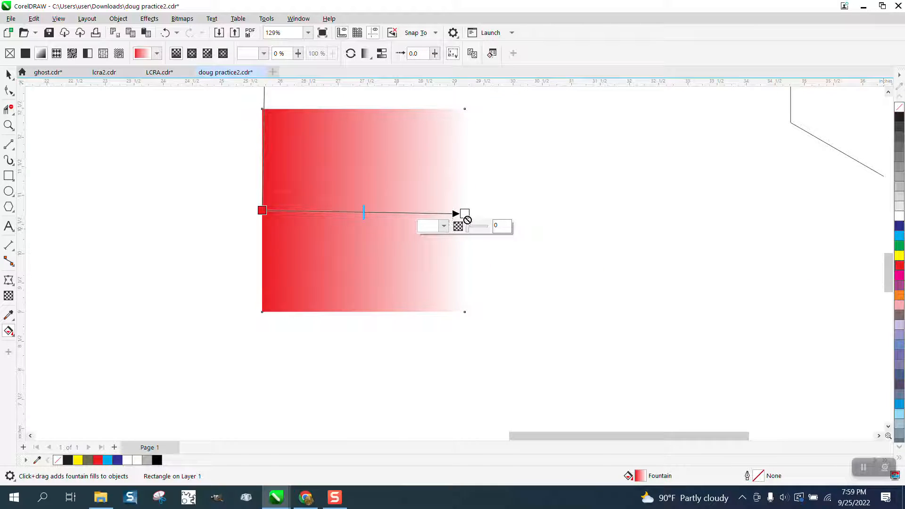
left_click_drag(468, 219, 464, 215)
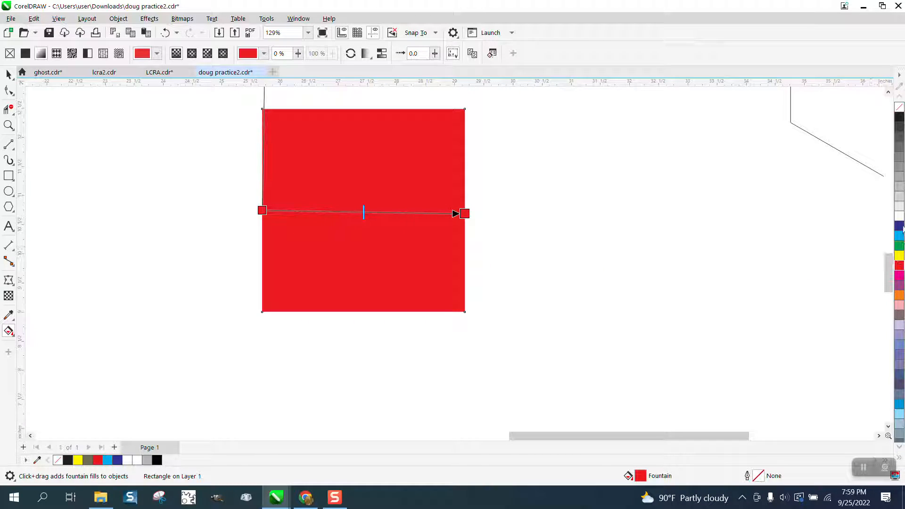
- Add a white colour node at the 50% position of the square's red fountain fill
left_click_drag(900, 217, 367, 216)
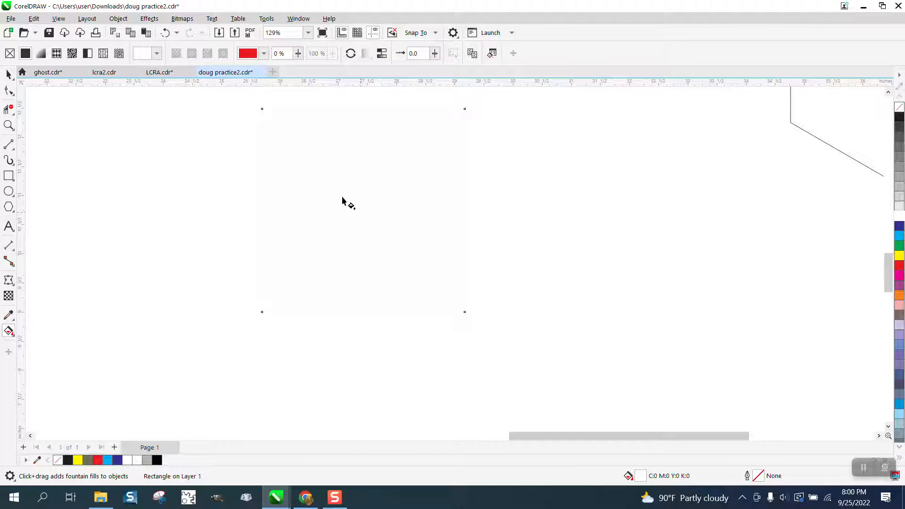
left_click(165, 33)
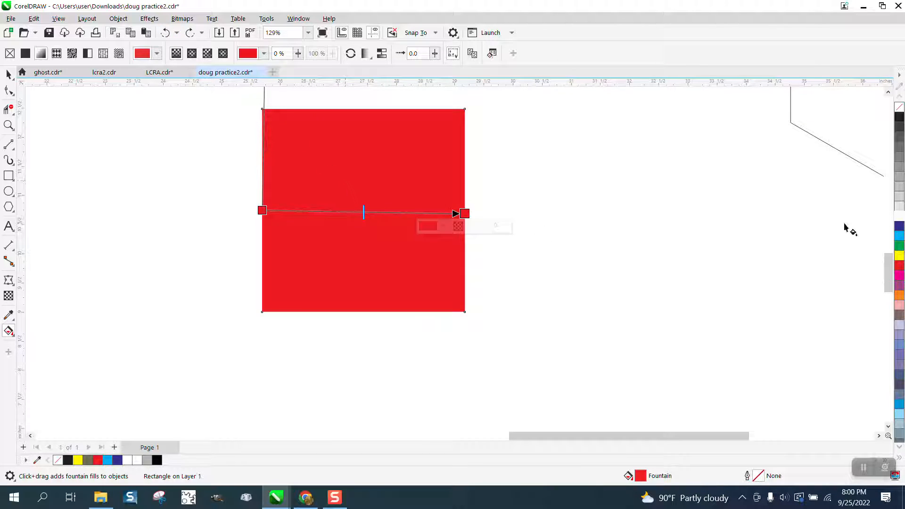
double_click(368, 213)
left_click_drag(369, 214, 364, 214)
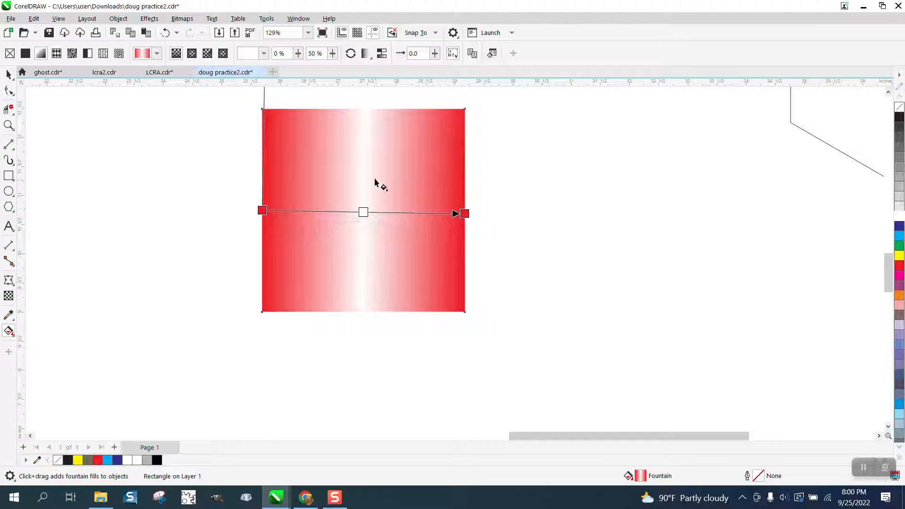
- Enable smooth transitions for the fountain fill and add a red colour node close to each side of the white centre
left_click(381, 55)
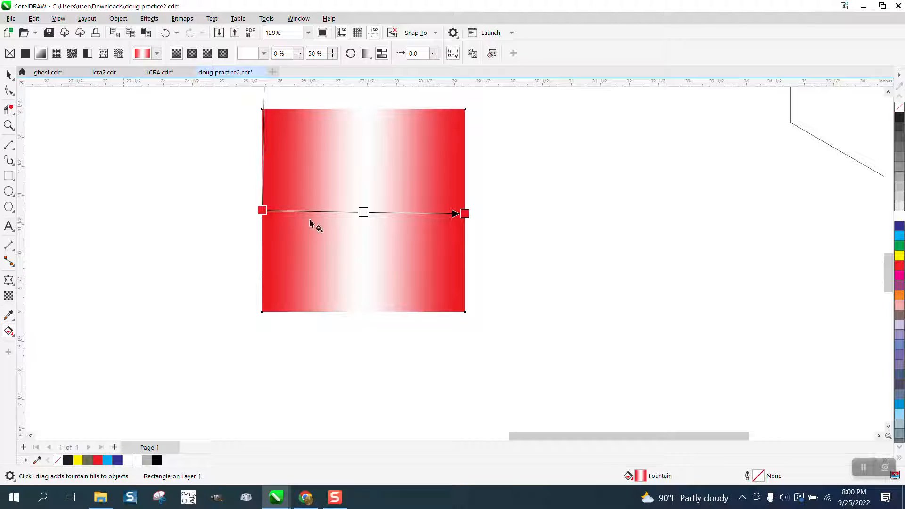
left_click_drag(901, 269, 334, 215)
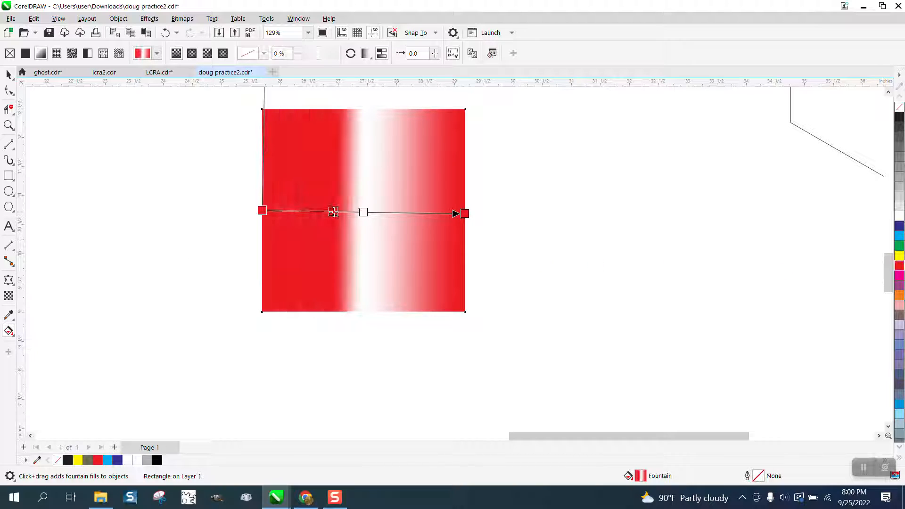
left_click_drag(884, 270, 398, 213)
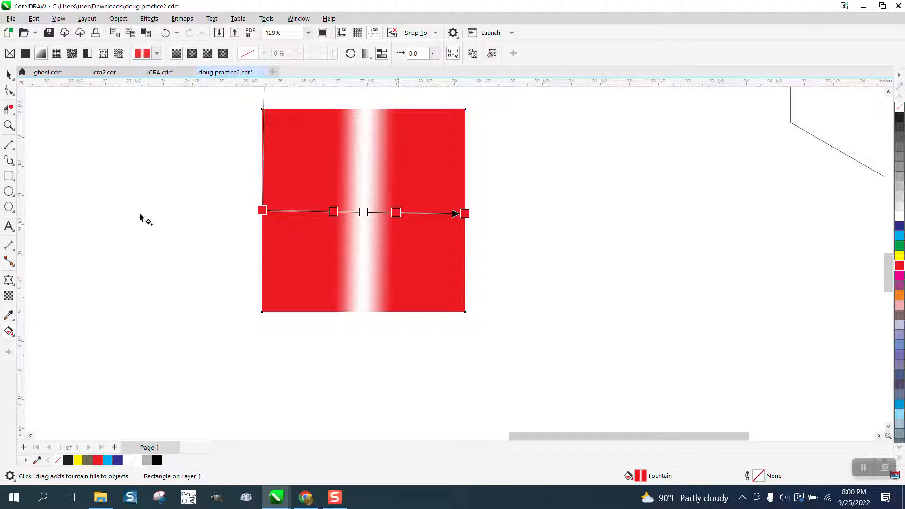
- Duplicate the gradient square to its right and convert the copy to a 300 dpi RGB Color (24-bit) bitmap with anti-aliasing and transparent background
left_click(9, 74)
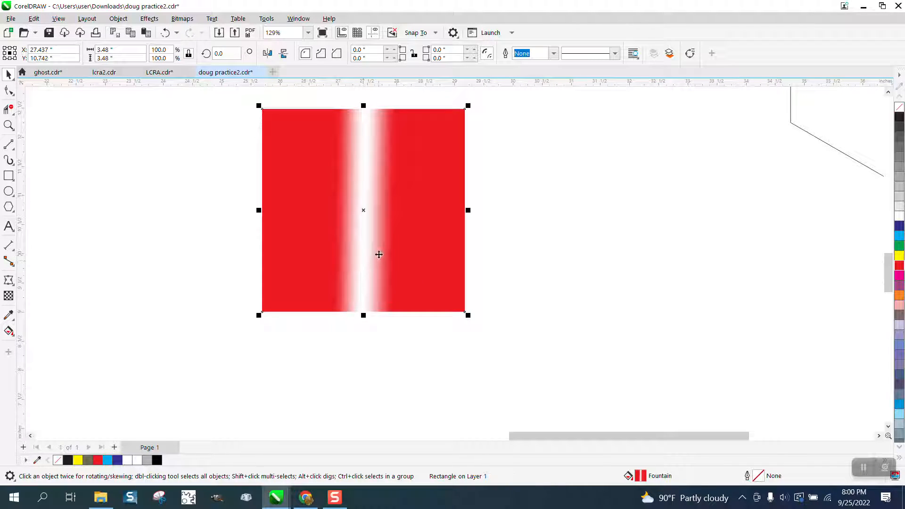
left_click_drag(371, 218, 587, 219)
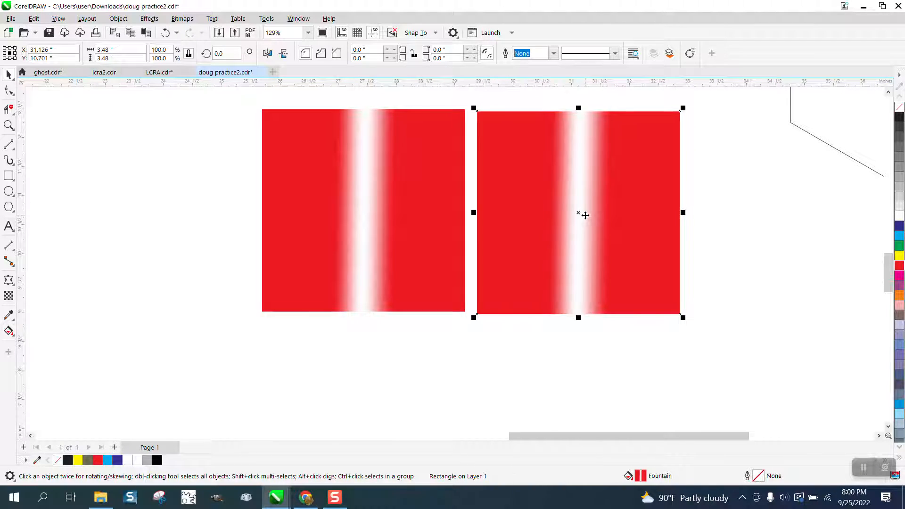
left_click(184, 19)
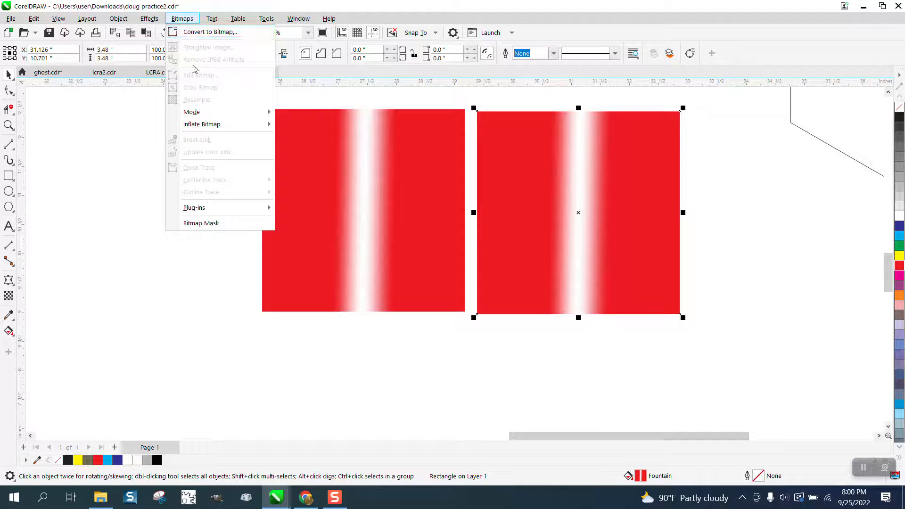
left_click(203, 31)
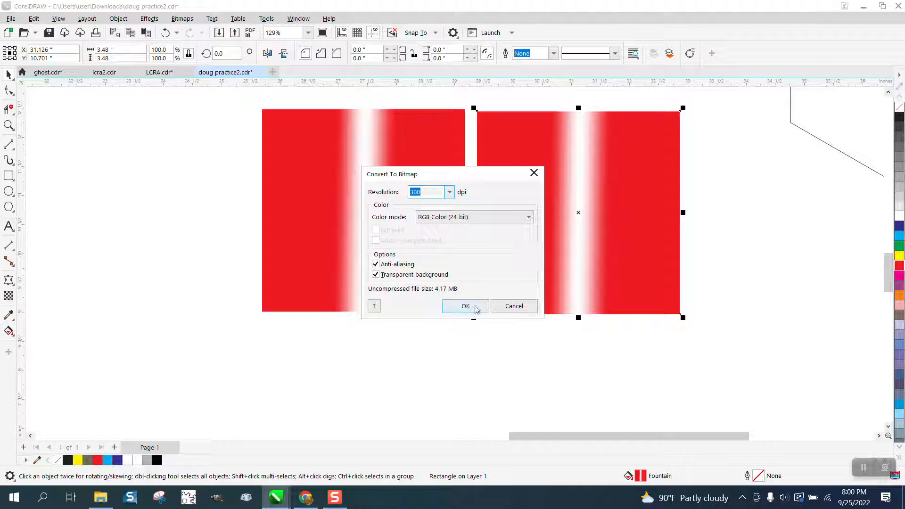
left_click(465, 306)
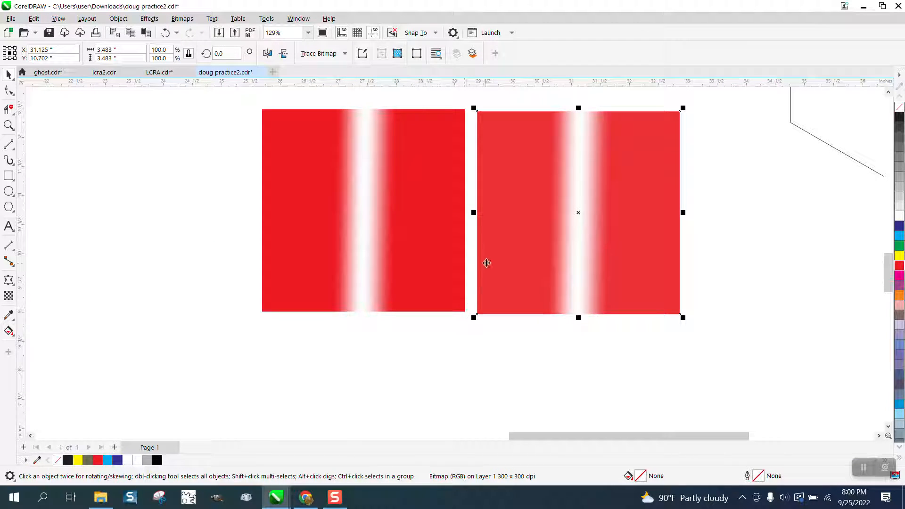
scroll(503, 276, "down", 2)
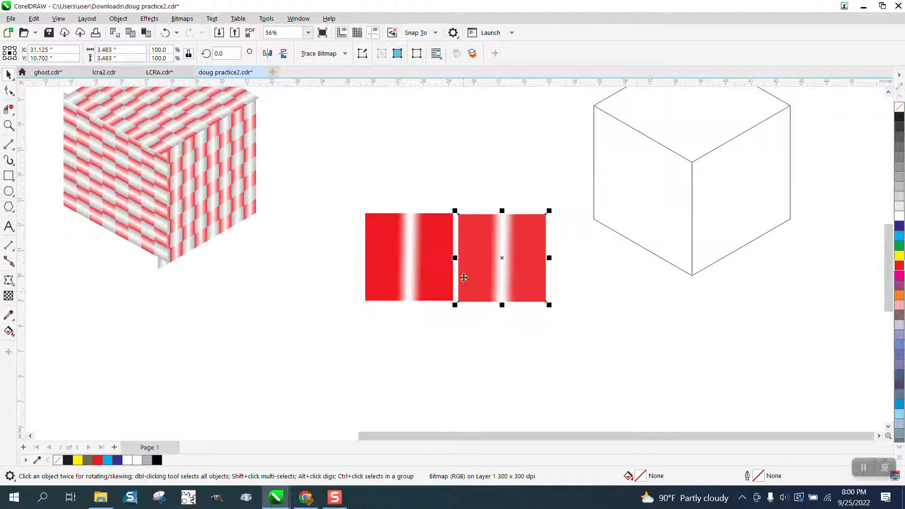
mouse_move(464, 278)
left_mouse_down()
mouse_move(241, 283)
mouse_move(513, 284)
mouse_move(463, 274)
left_mouse_up()
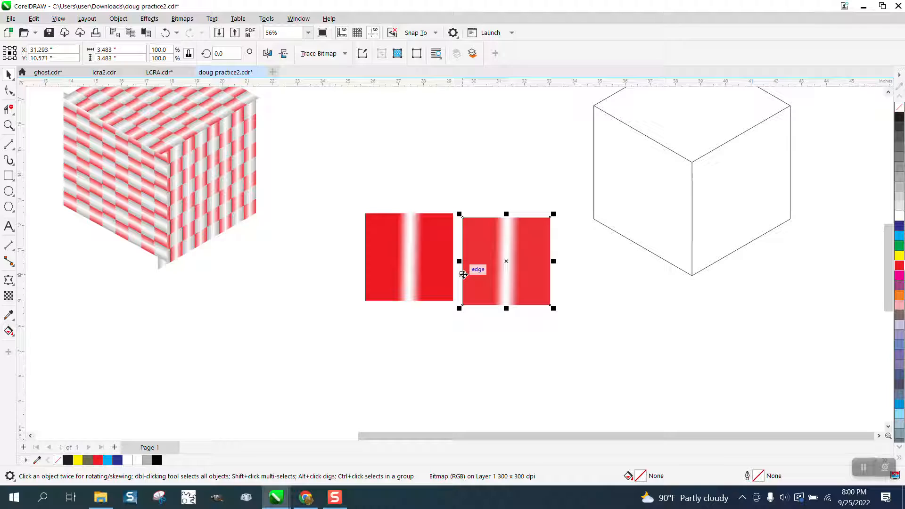